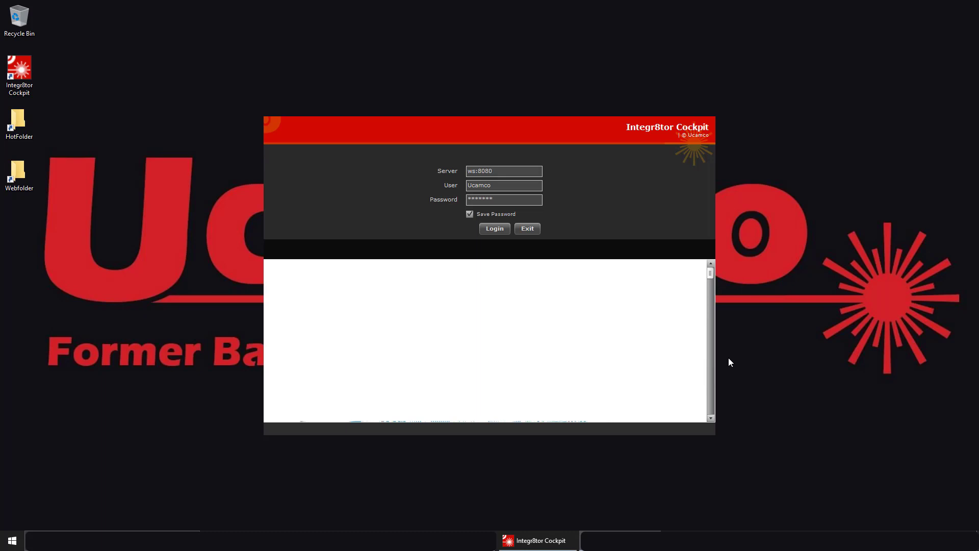
Log in with the saved credentials and submit b02821_vent.zip from the demo jobs folder as a new job.
left_click(494, 230)
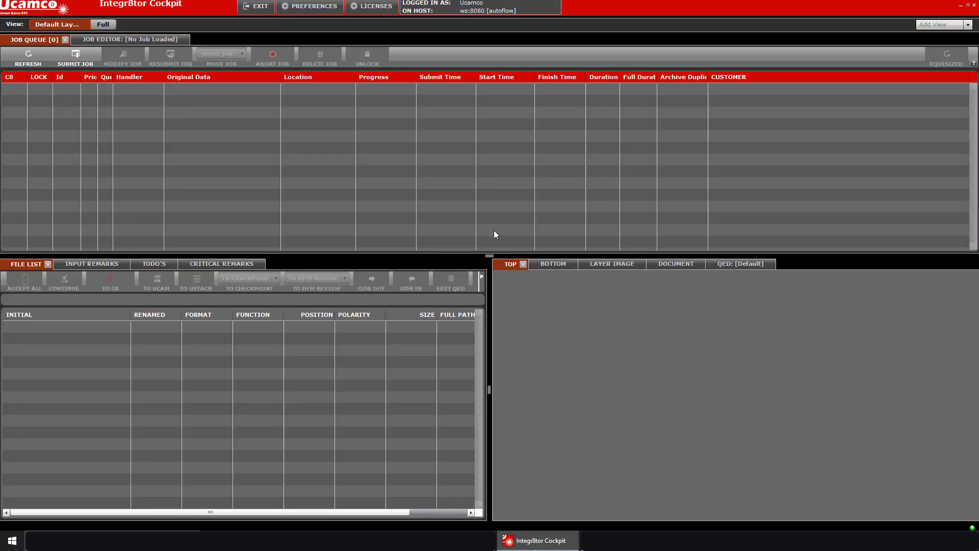
left_click(75, 56)
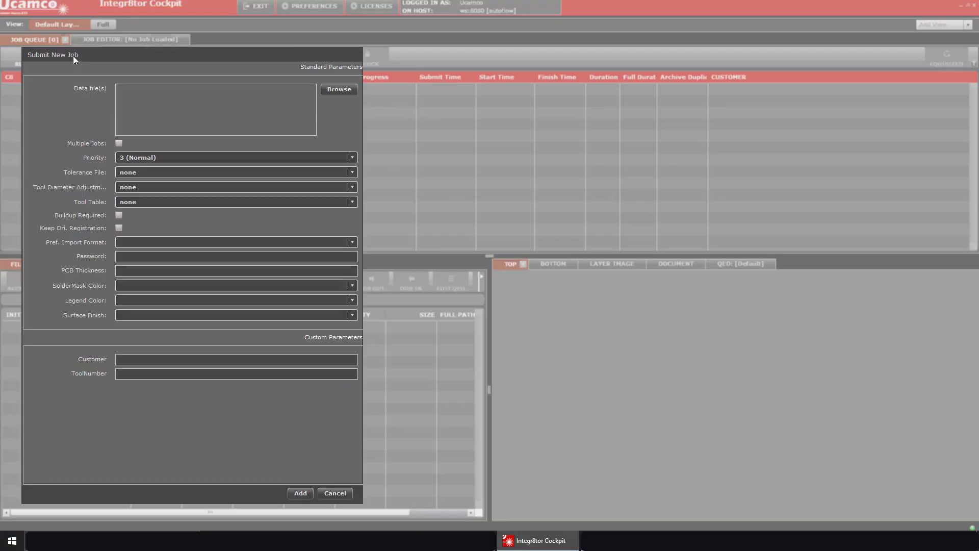
left_click(330, 90)
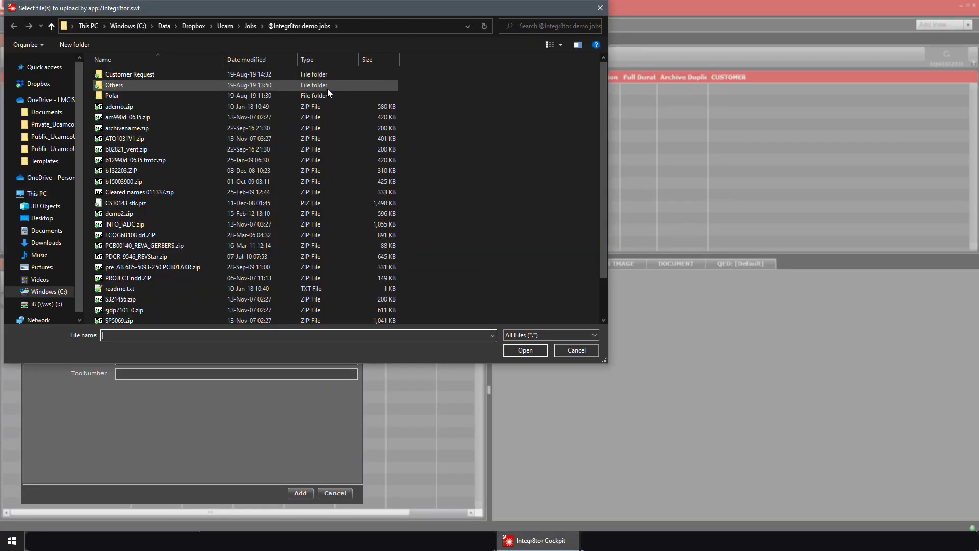
left_click(172, 149)
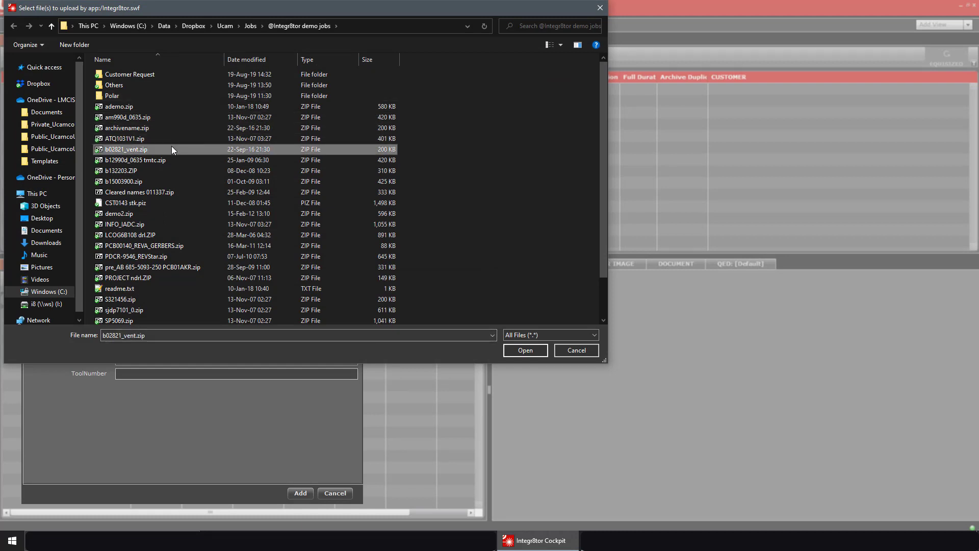
left_click(525, 352)
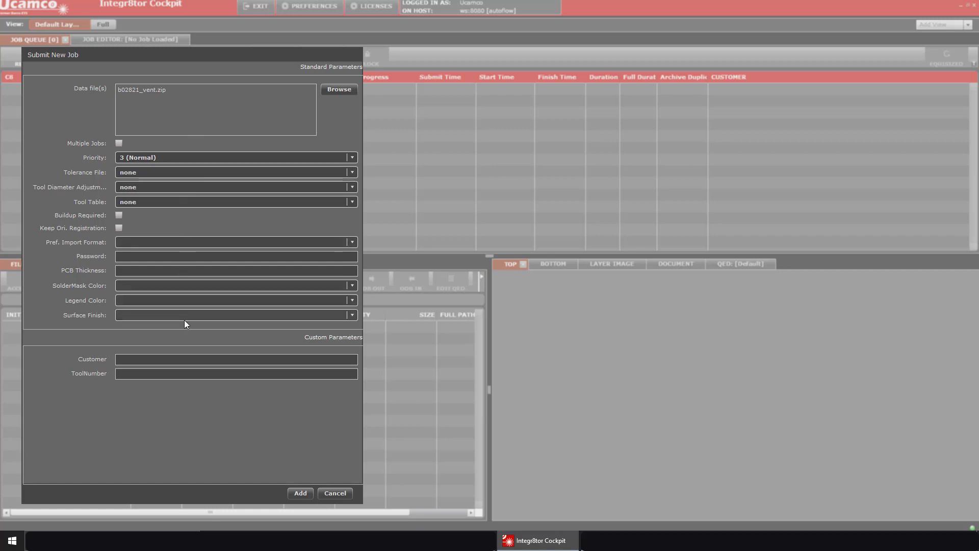
left_click(301, 492)
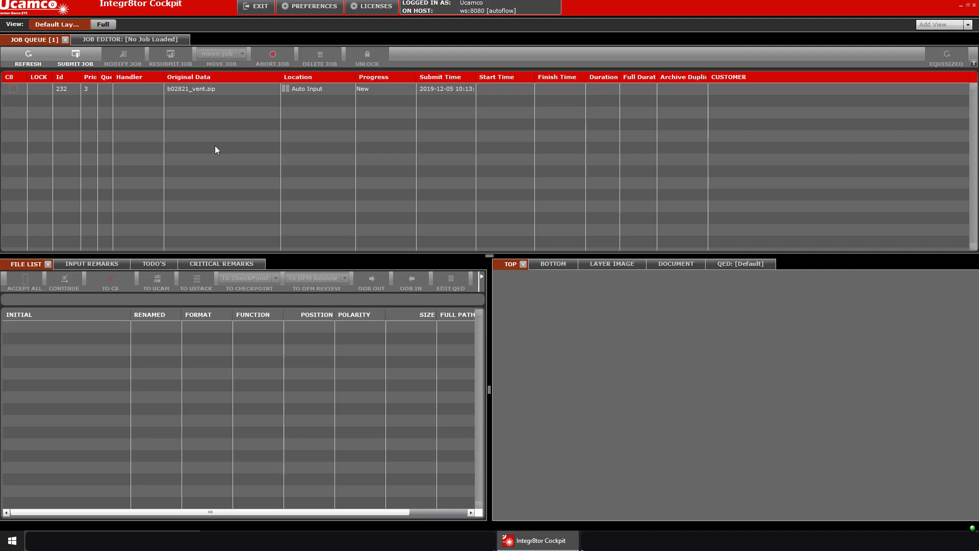
Select the b02821_vent.zip job and refresh the job queue.
left_click(218, 94)
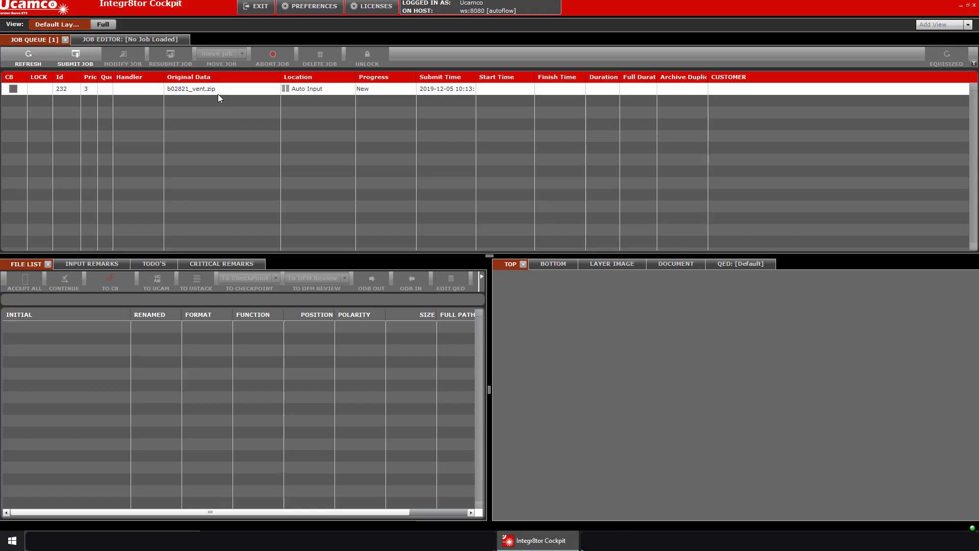
left_click(22, 62)
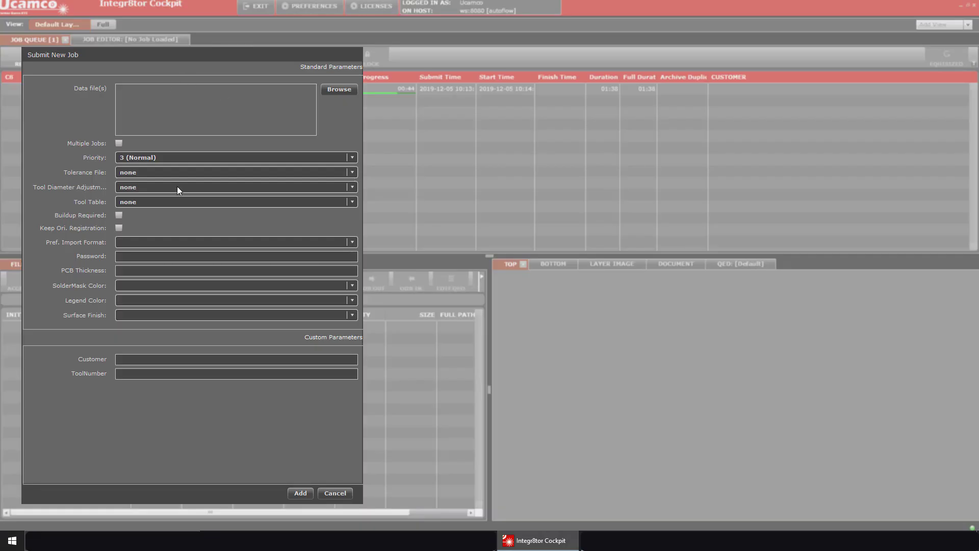
left_click(337, 90)
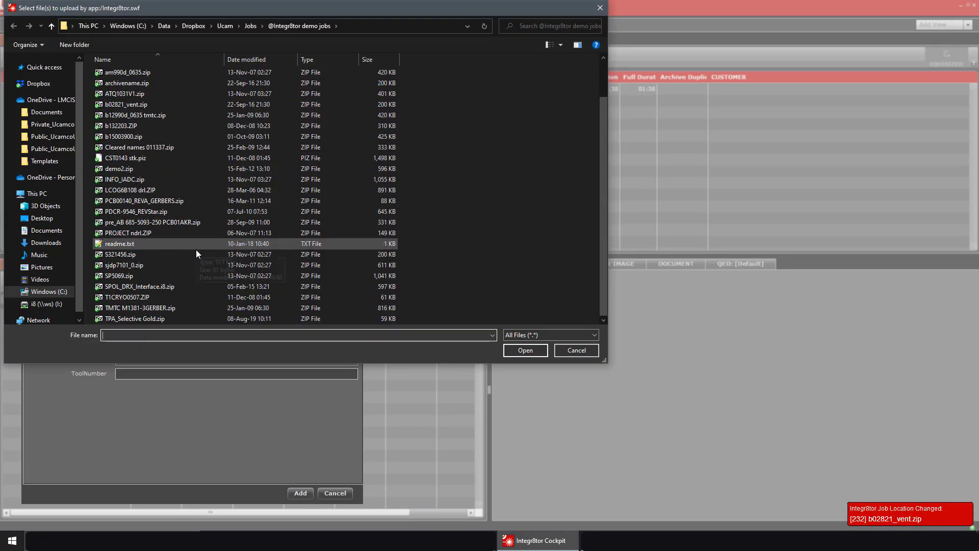
left_click(181, 243)
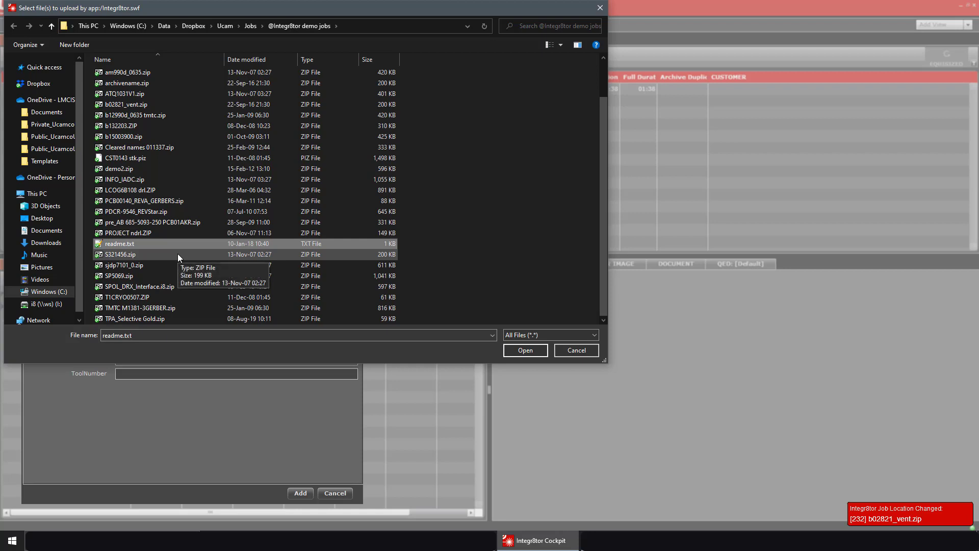
left_click(178, 253, "ctrl")
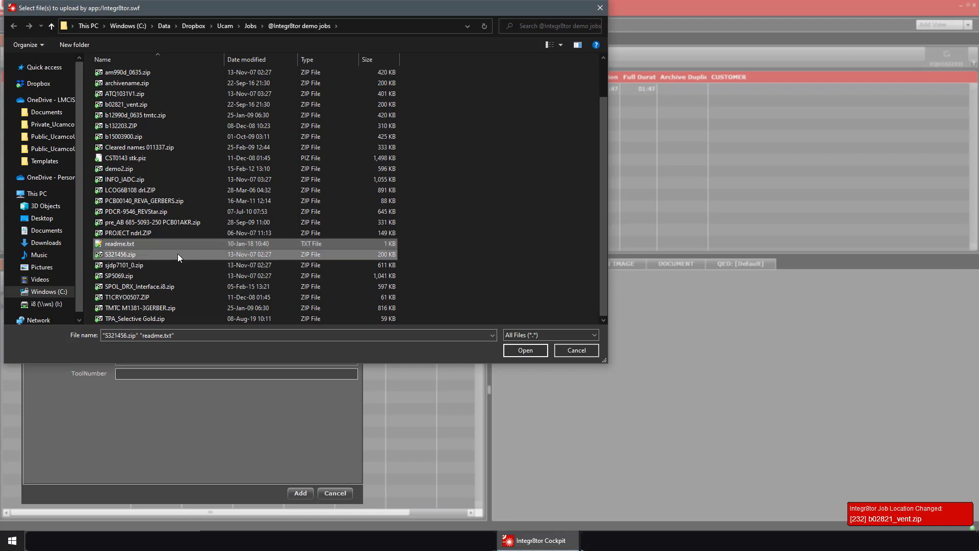
left_click(540, 350)
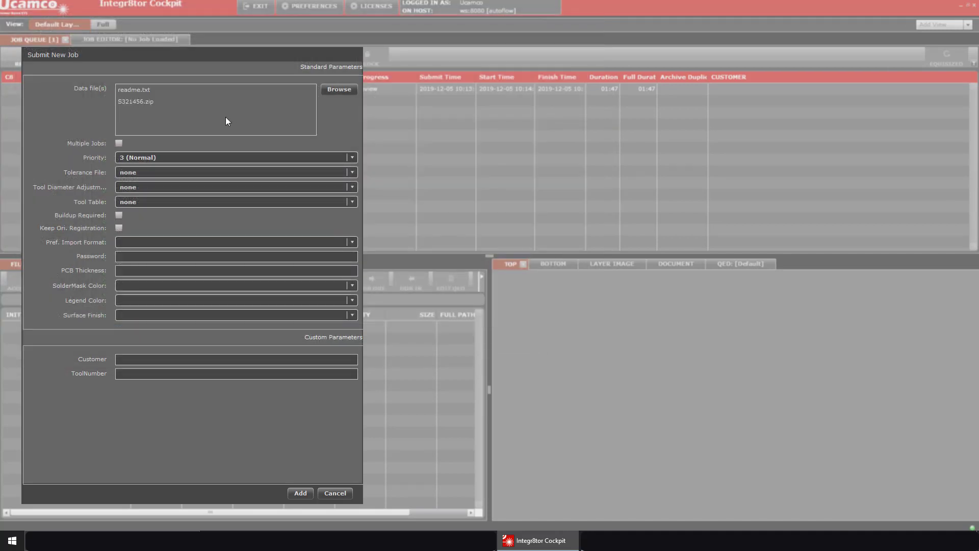
left_click(158, 90)
left_click(161, 101)
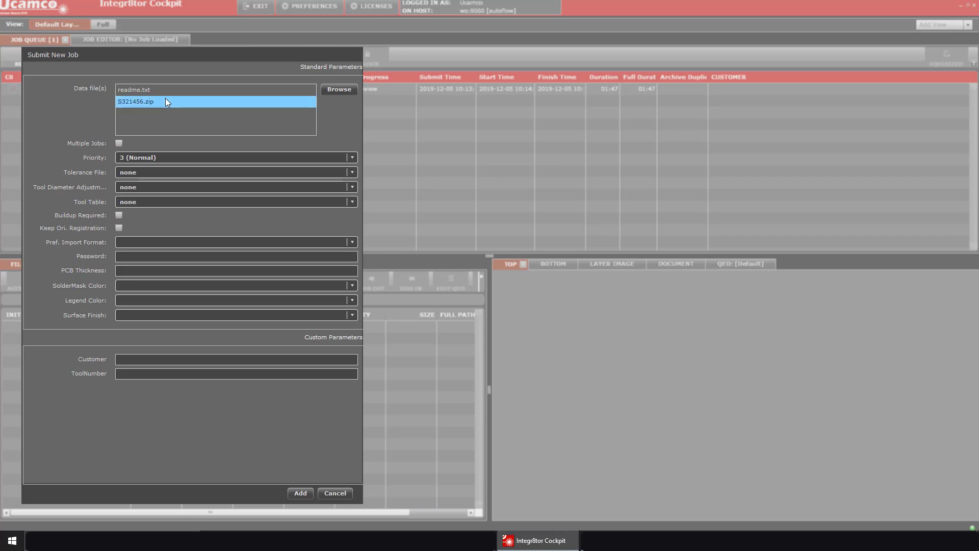
left_click(341, 494)
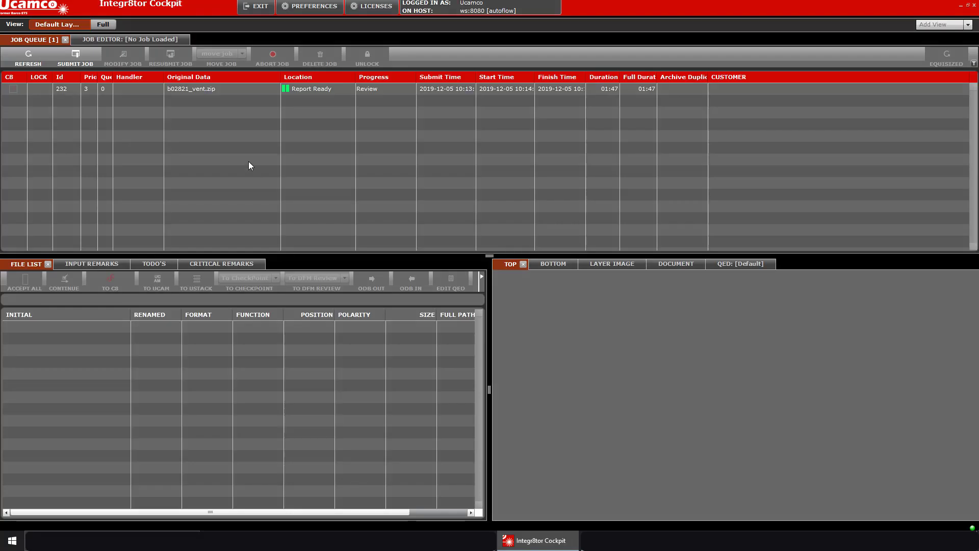
Start a new job submission with b15003900.zip and Cleared names 011337.zip, submitting them as multiple jobs.
left_click(76, 54)
left_click(346, 90)
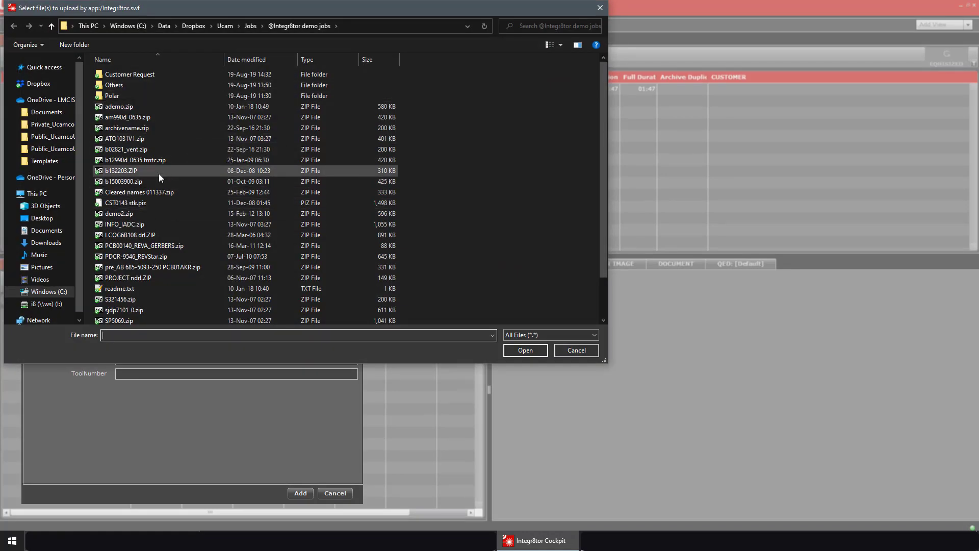
left_click(152, 185)
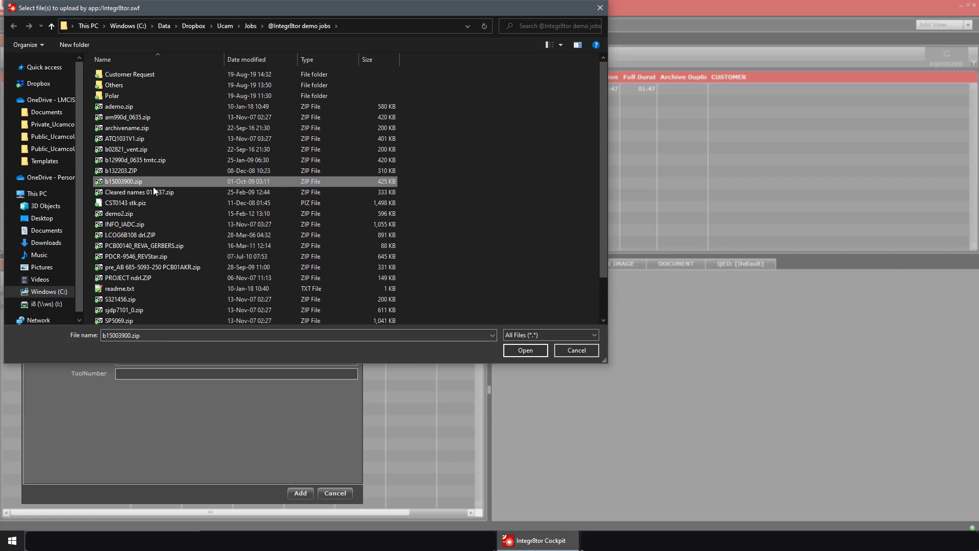
left_click(157, 193, "ctrl")
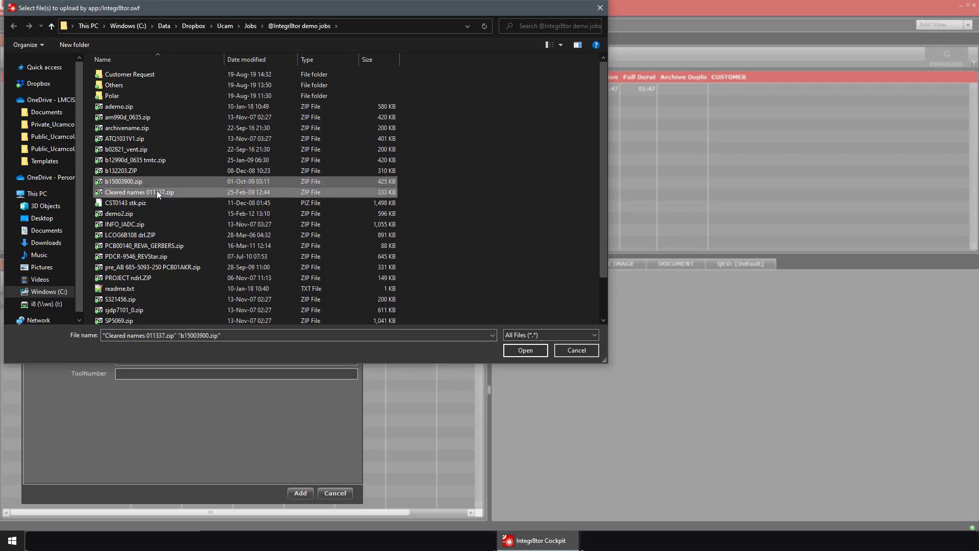
left_click(516, 351)
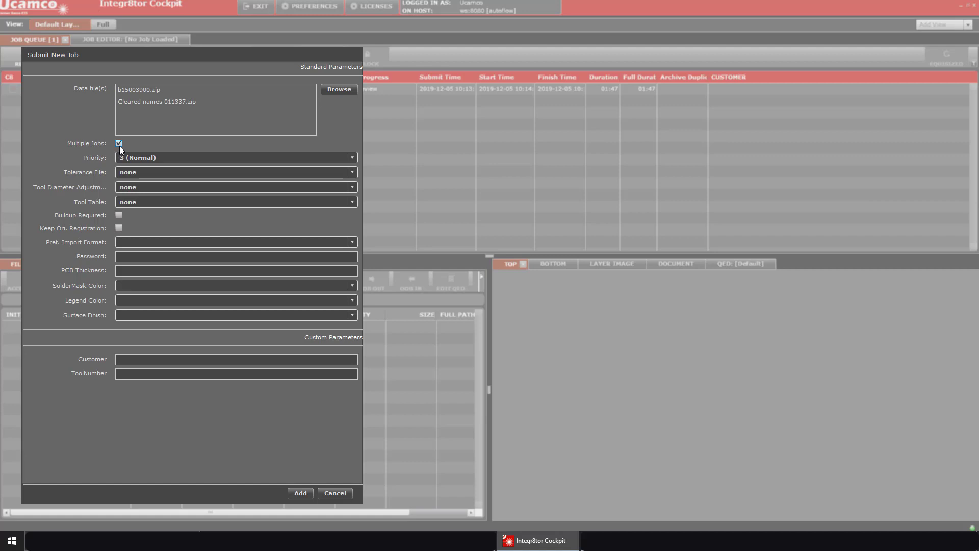
Look through the available tolerance files and tool diameter adjustment options for the new jobs.
left_click(278, 172)
left_click(278, 172)
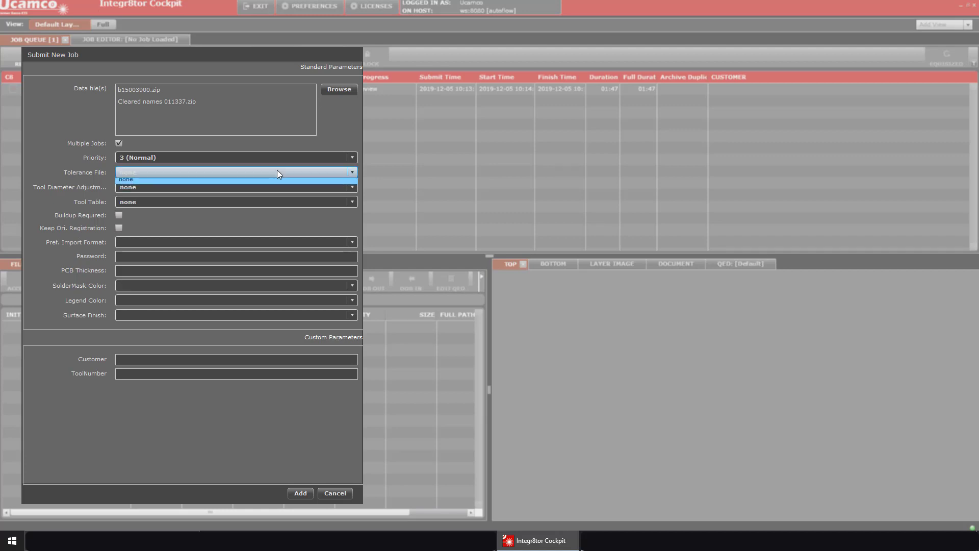
left_click(265, 186)
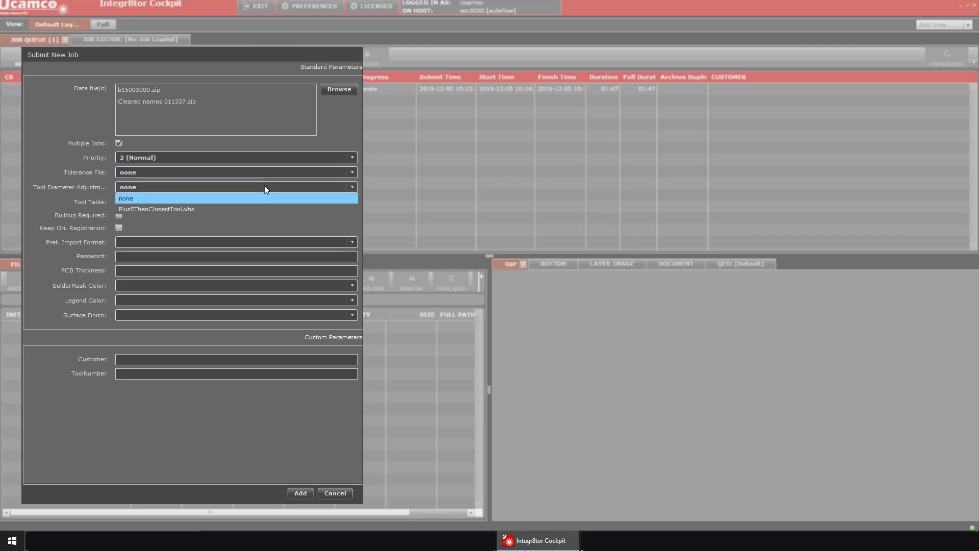
left_click(265, 187)
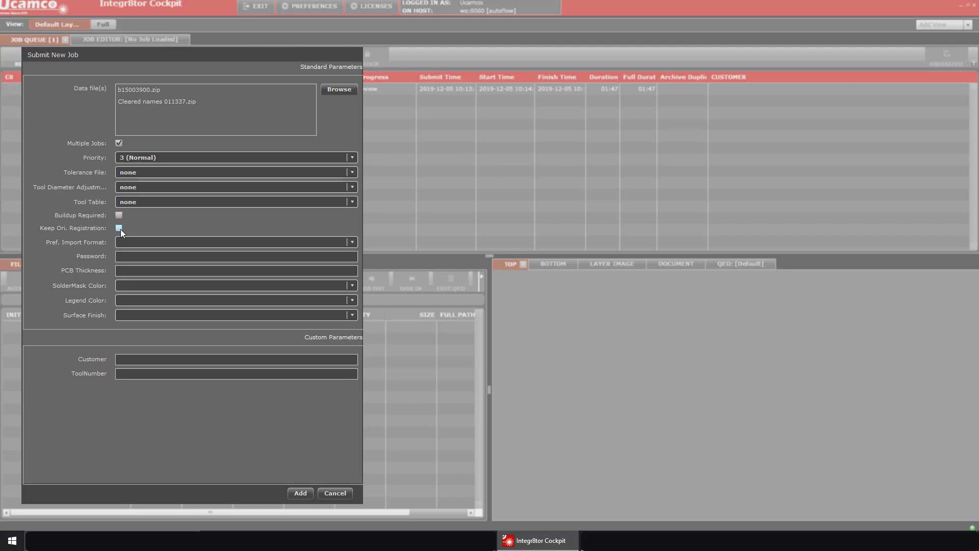
Set the preferred import format of the new jobs to Gerber.
left_click(168, 242)
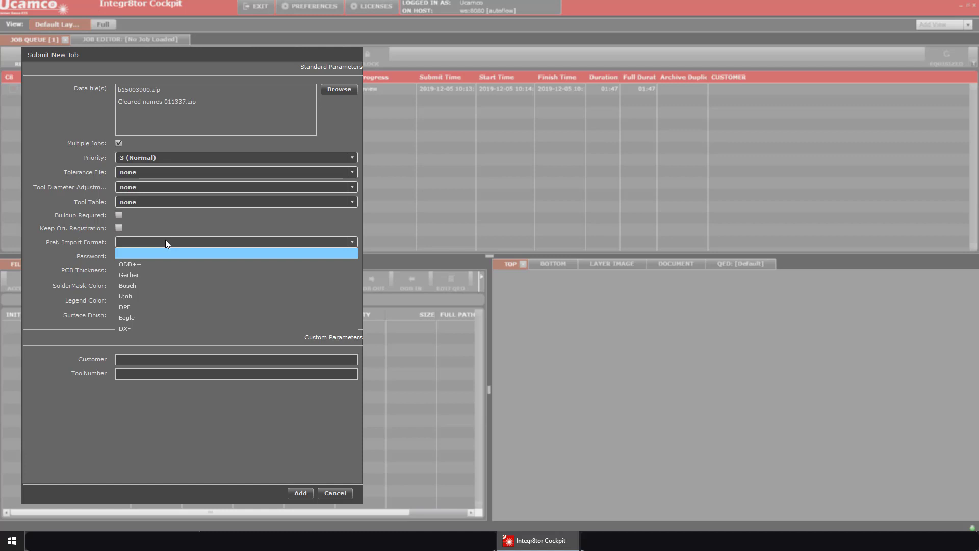
left_click(156, 274)
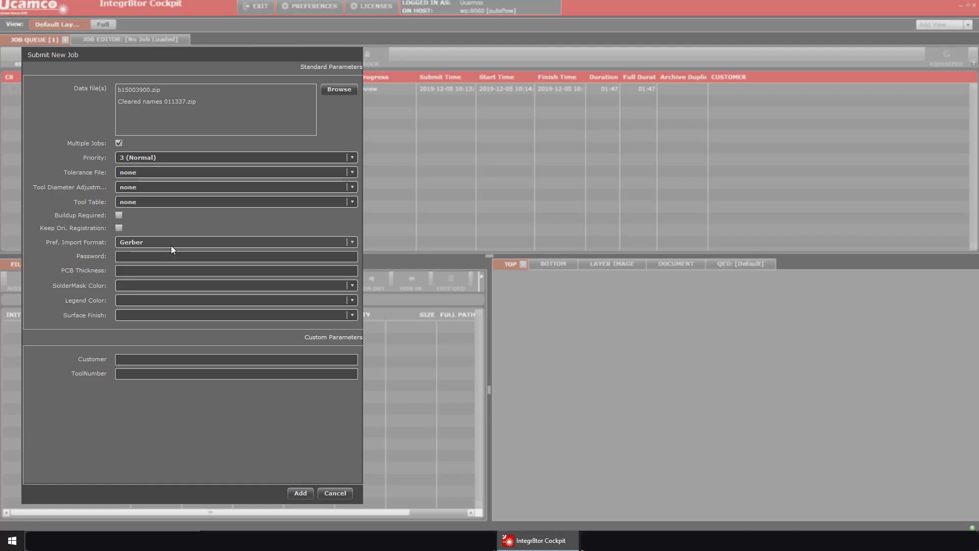
left_click(254, 256)
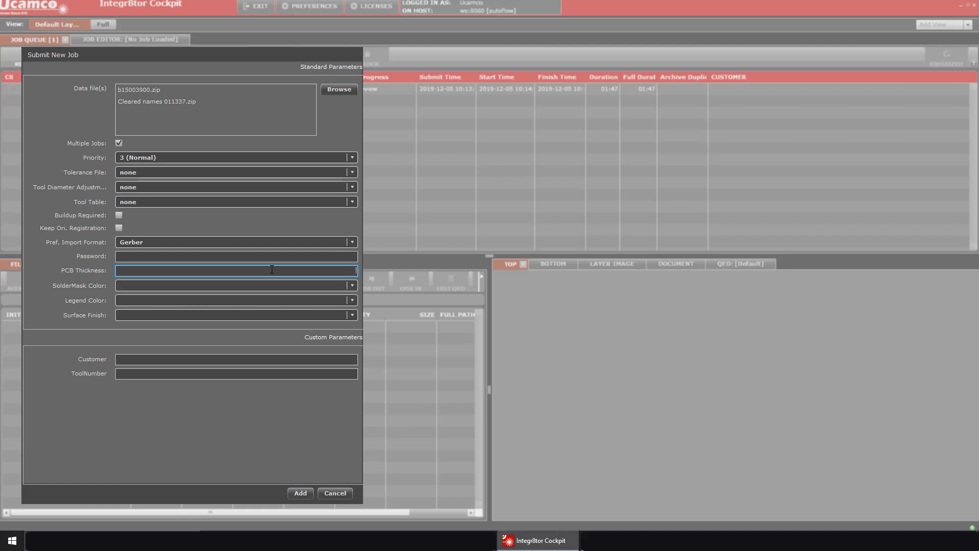
Set the new jobs' solder mask color to Blue, legend color to White and surface finish to Bare Copper.
left_click(352, 285)
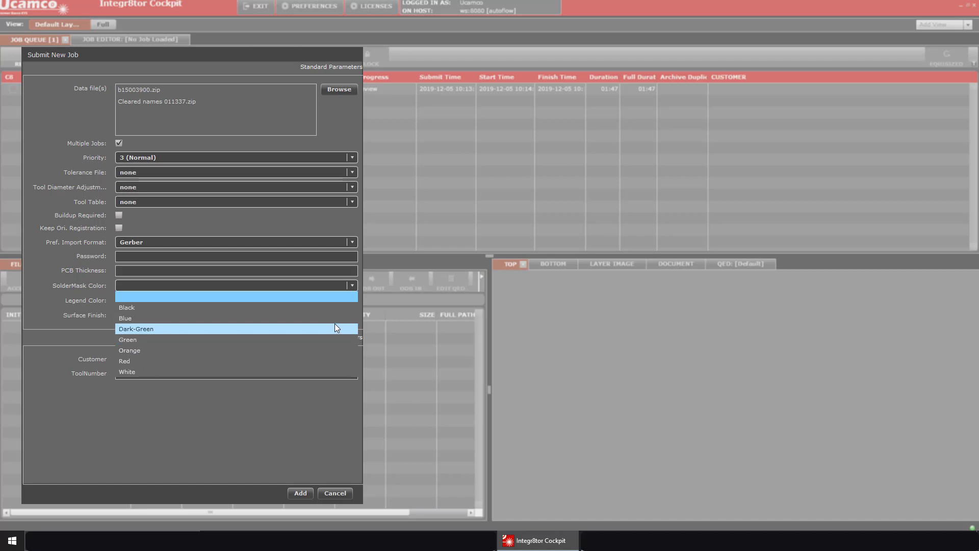
key("Up")
key("Return")
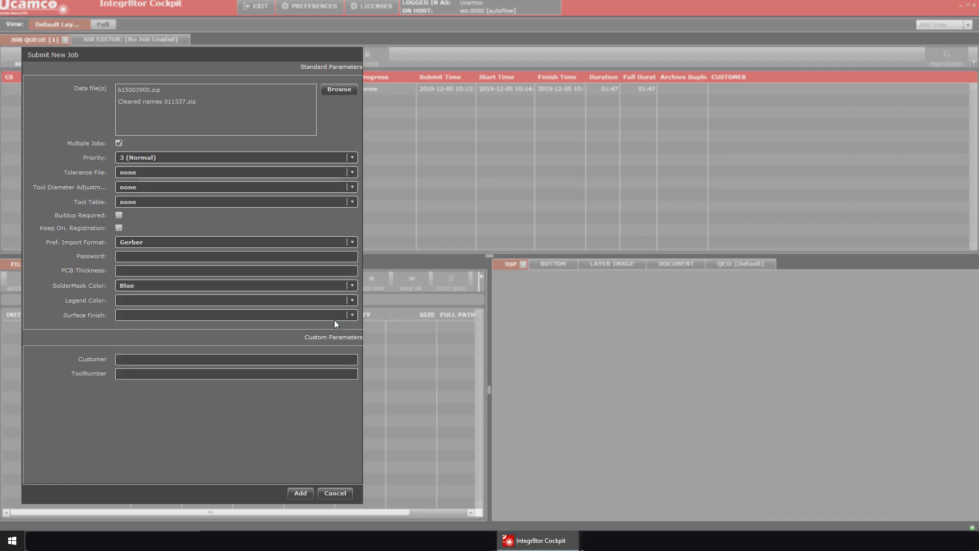
left_click(352, 301)
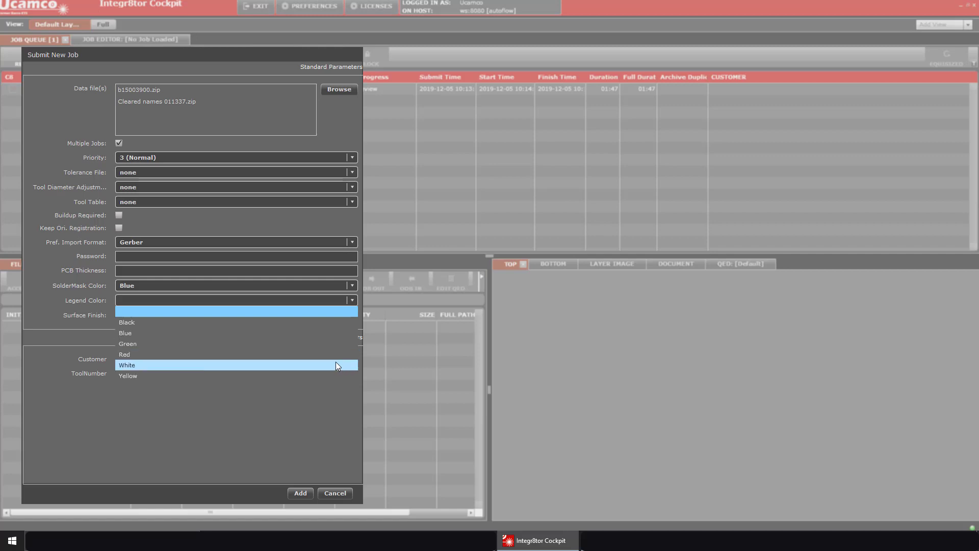
left_click(335, 364)
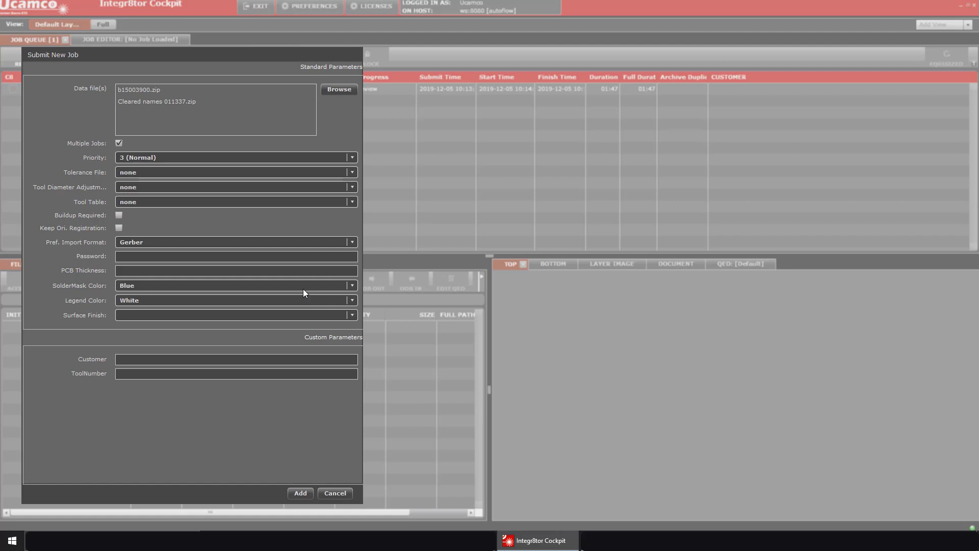
left_click(352, 314)
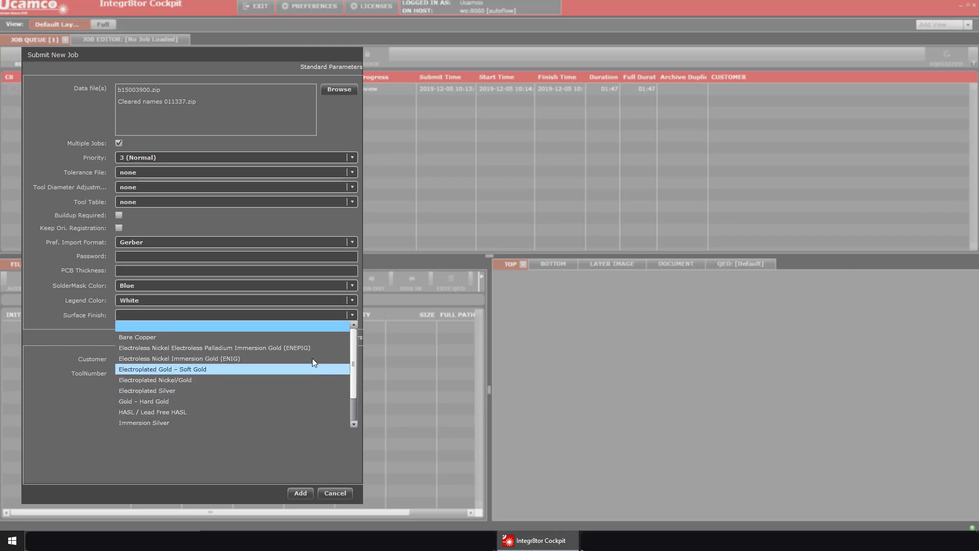
left_click(312, 337)
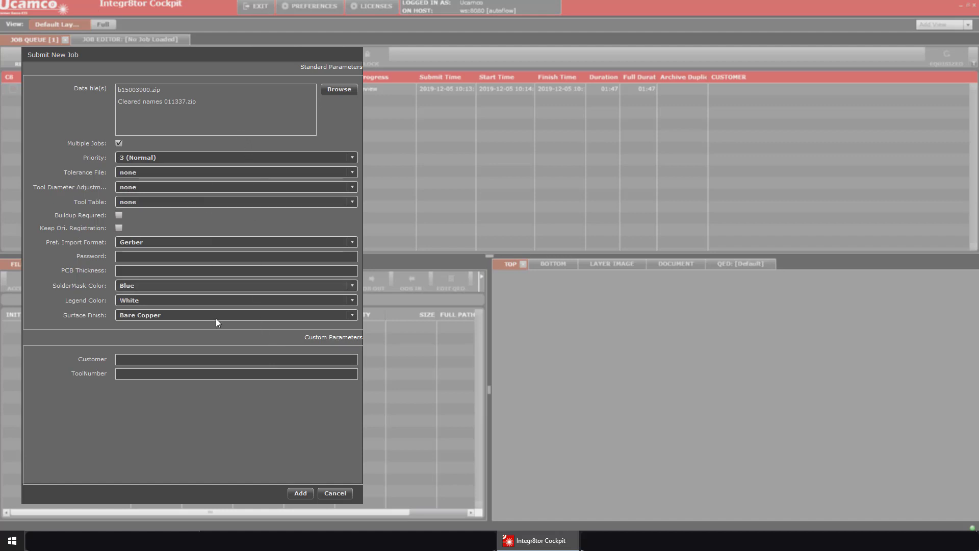
Enter Training as the customer and add the two jobs to the queue.
left_click(179, 359)
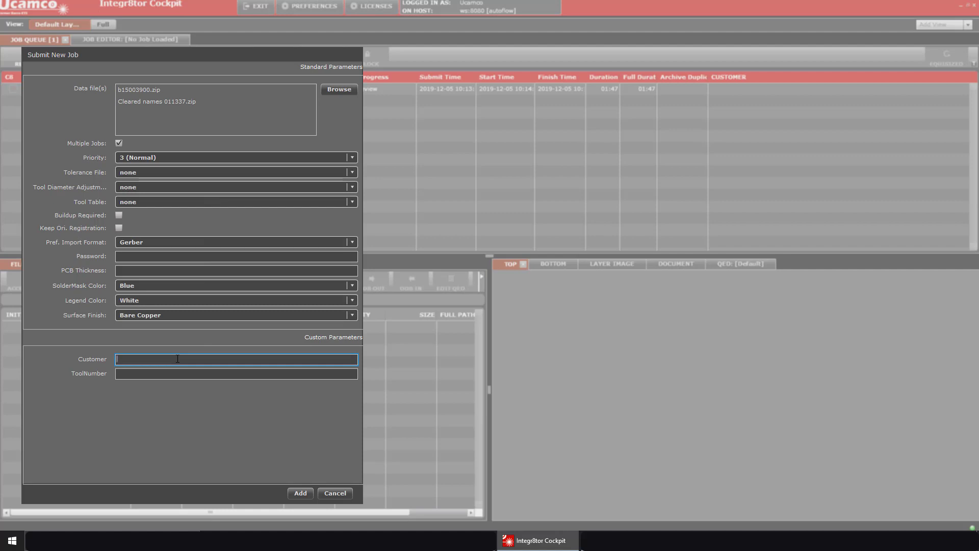
type("Tarinin")
key("BackSpace")
key("BackSpace")
key("BackSpace")
key("BackSpace")
type("raining")
left_click(301, 493)
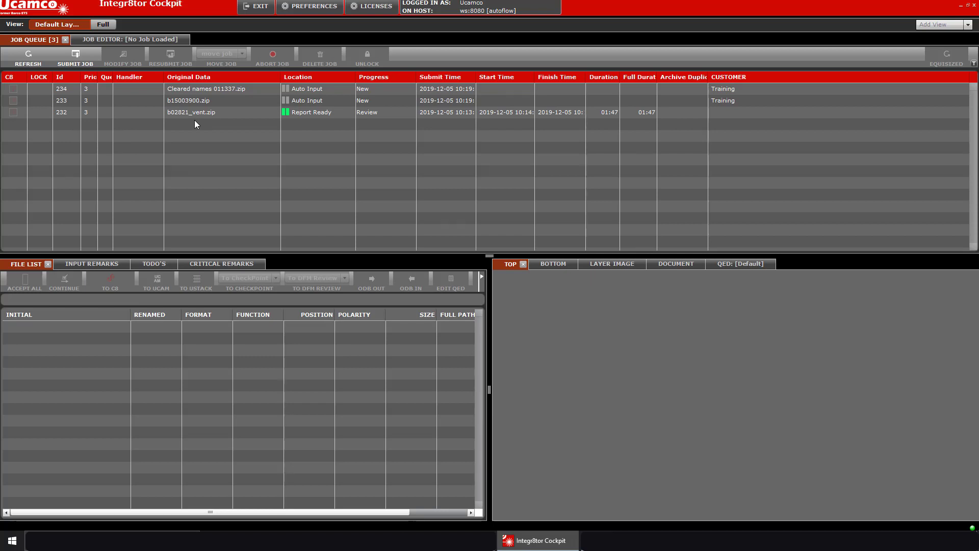
Select the b02821_vent.zip job in the queue to view its file list and board image.
left_click(194, 118)
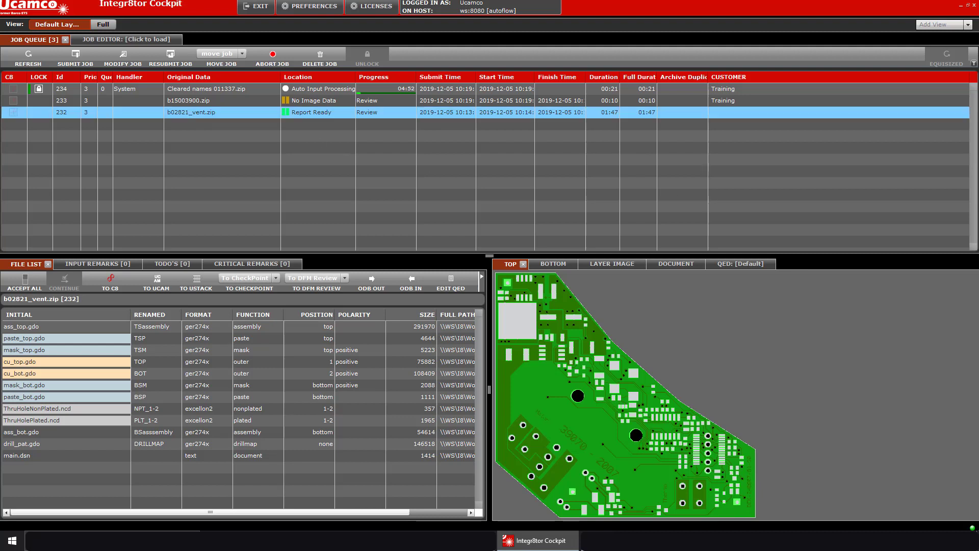
Switch to the RFQ for 123456-A e-mail in Outlook and forward it, addressing it to Integr8tor User.
key("alt+Tab")
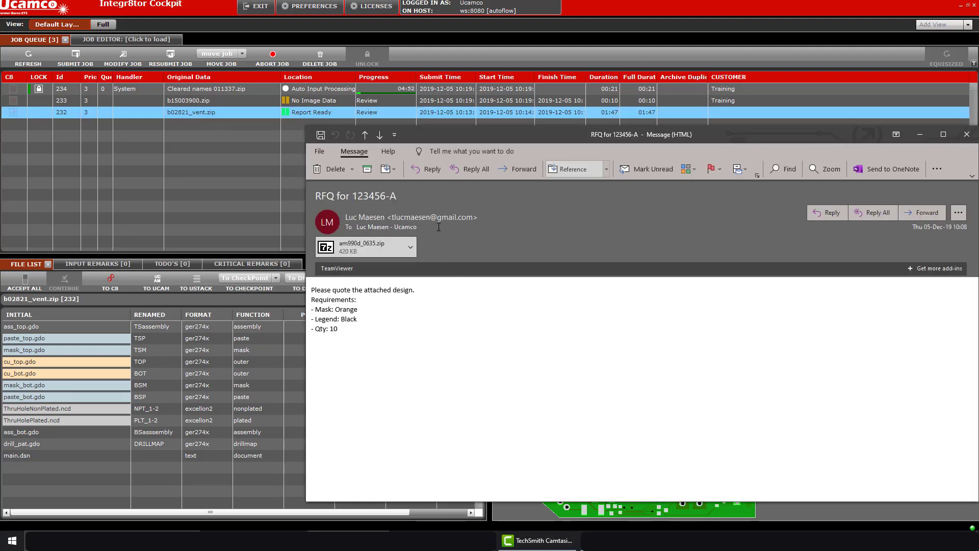
mouse_move(444, 219)
left_click(521, 174)
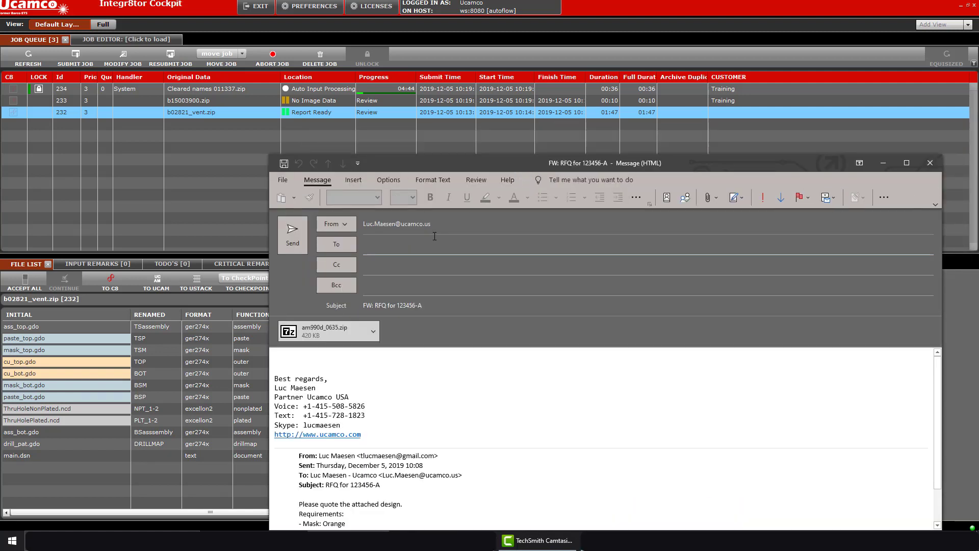
type("ingegr")
key("BackSpace")
key("BackSpace")
key("BackSpace")
type("te")
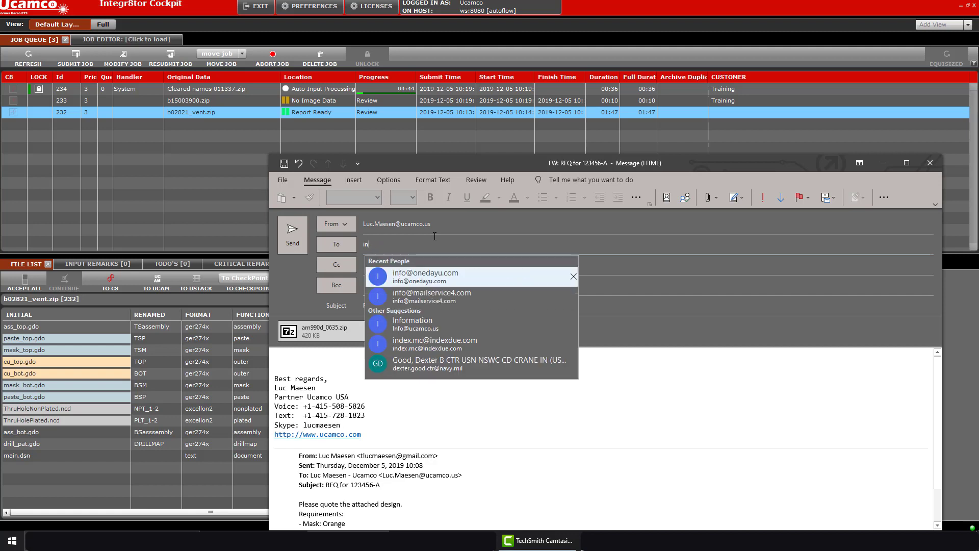
key("Return")
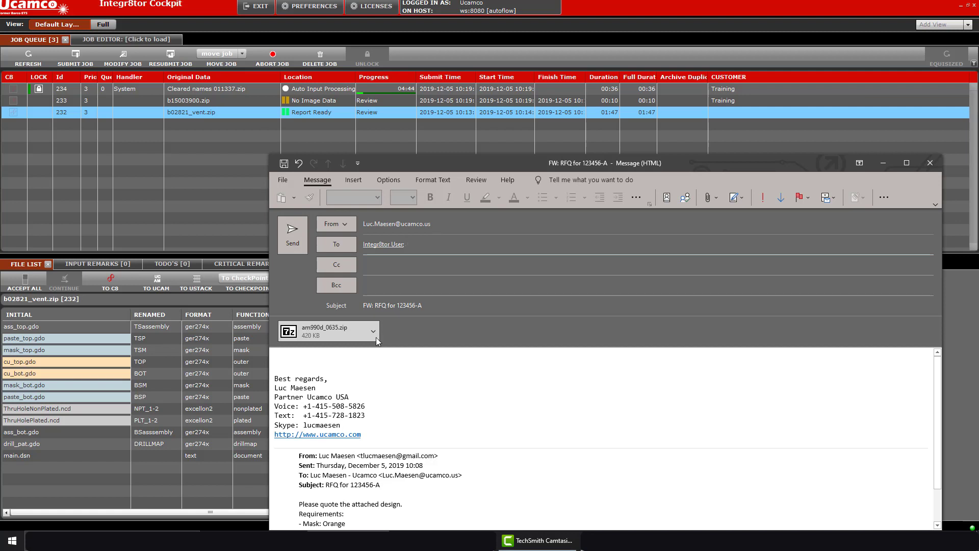
Append "C:SubmitMethods M:Black S:White" to the forwarded message's subject and send it.
left_click(441, 306)
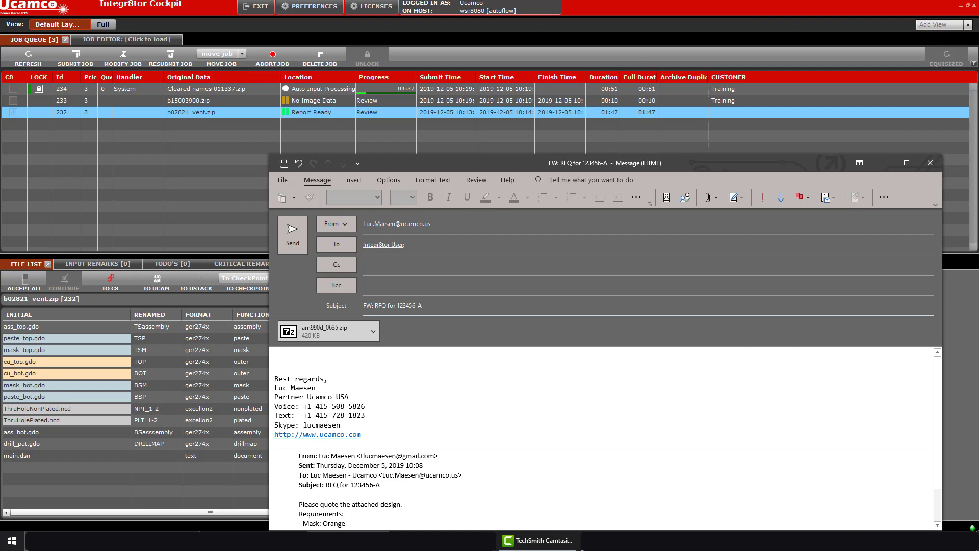
type("C:SubmitMeht")
key("BackSpace")
type("thods")
type("M:Black S:White")
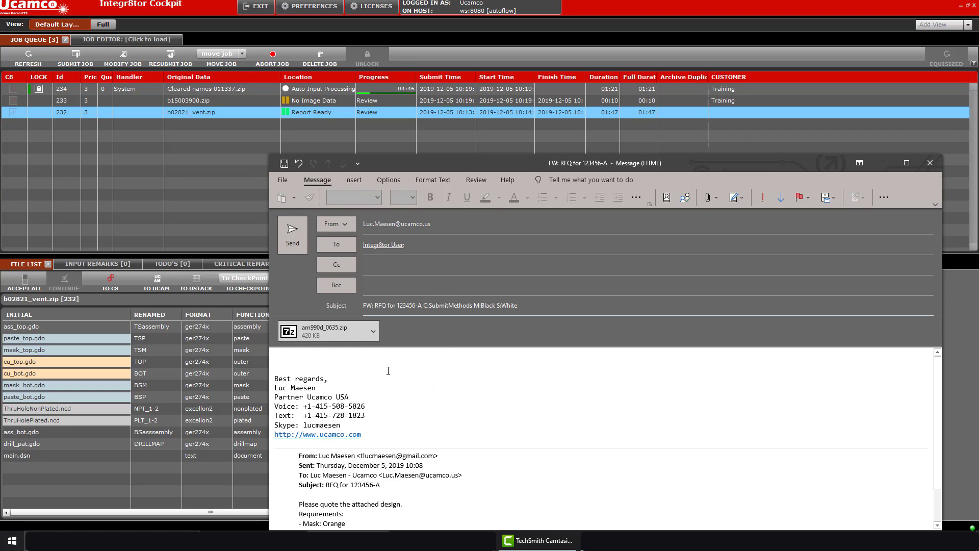
left_click(296, 245)
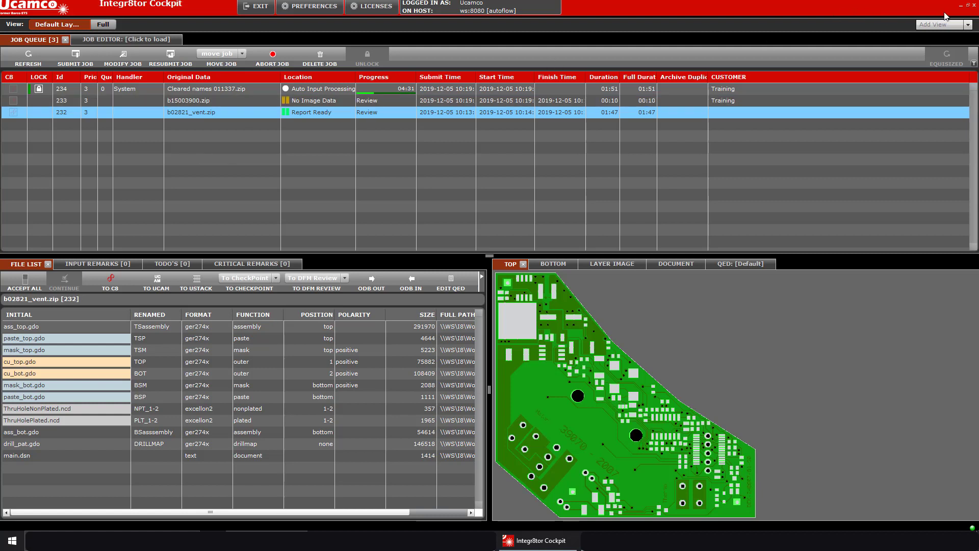
Minimize the Cockpit, open HotFolder from the desktop and open a second File Explorer window.
left_click(961, 7)
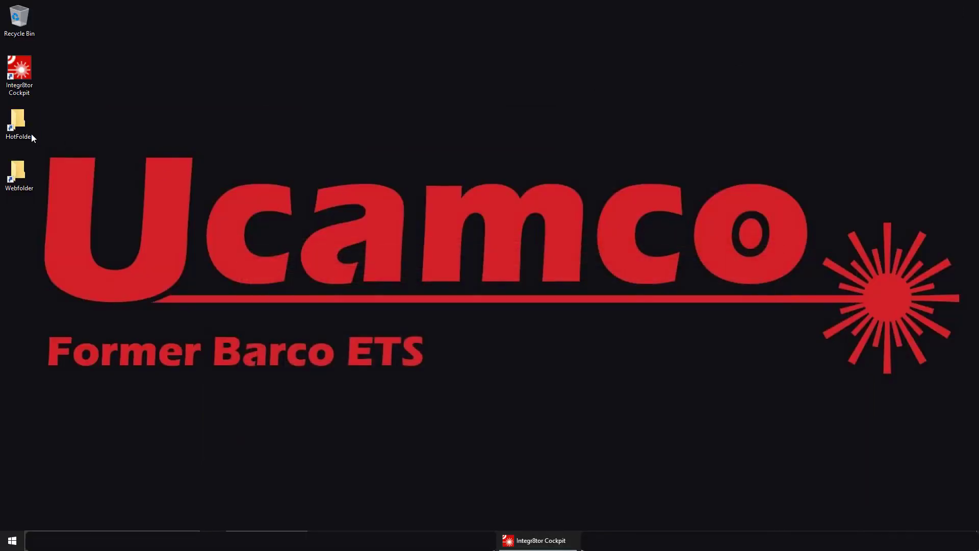
double_click(19, 122)
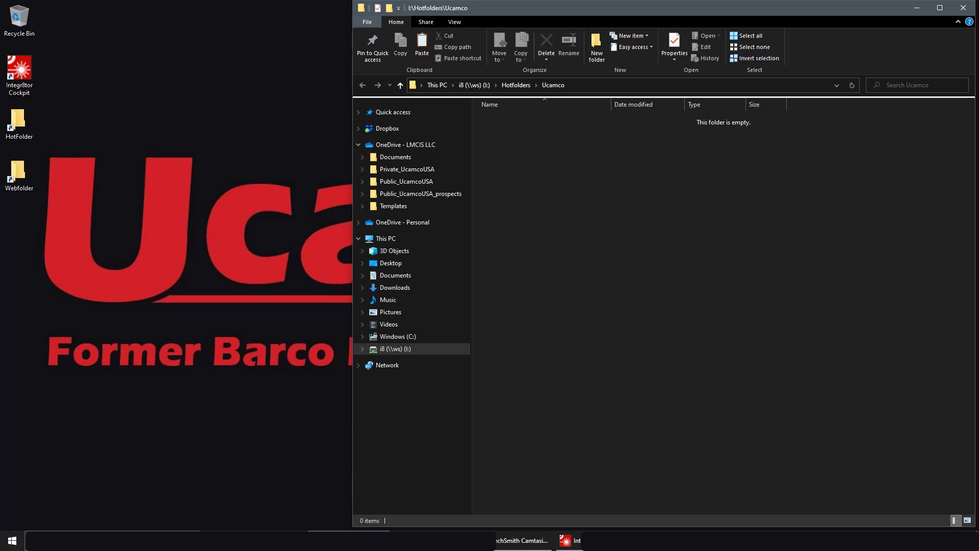
left_click(356, 539)
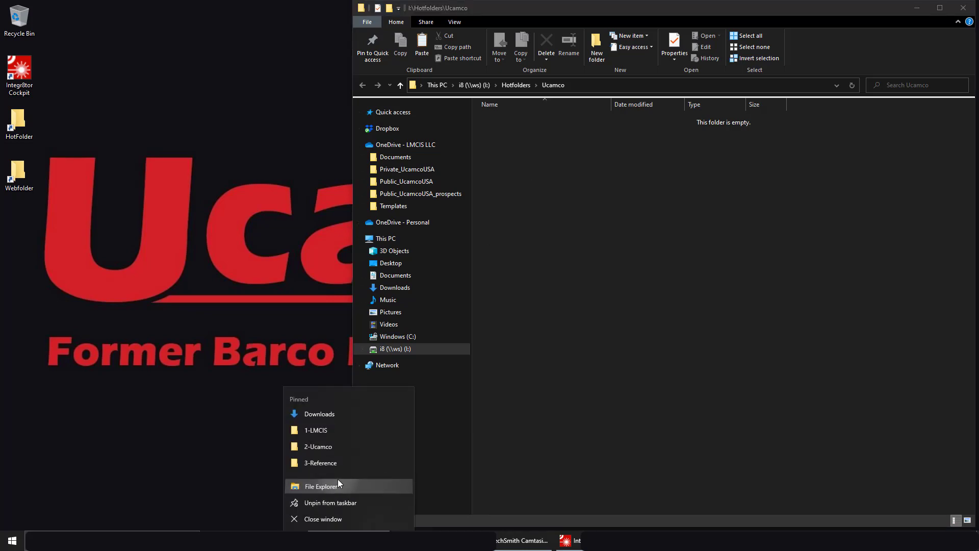
left_click(338, 479)
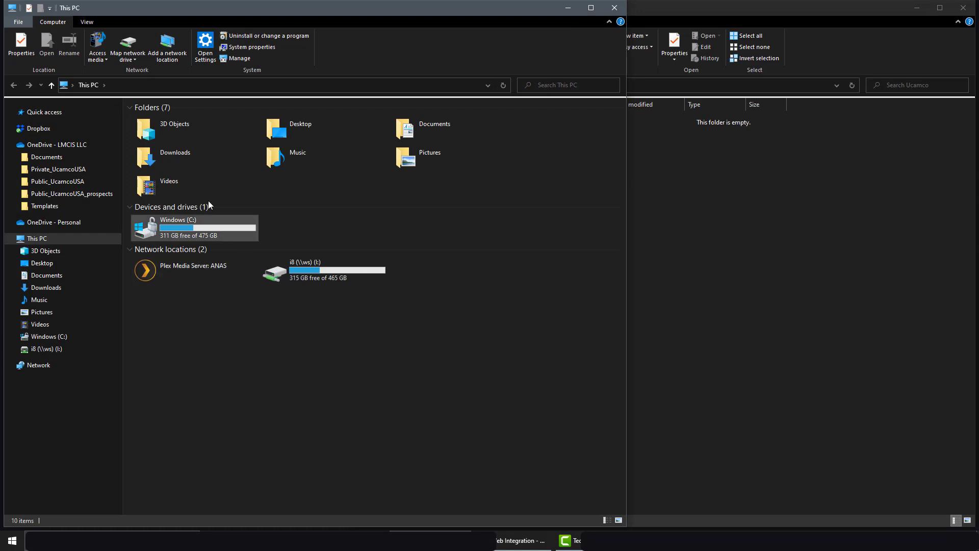
double_click(210, 221)
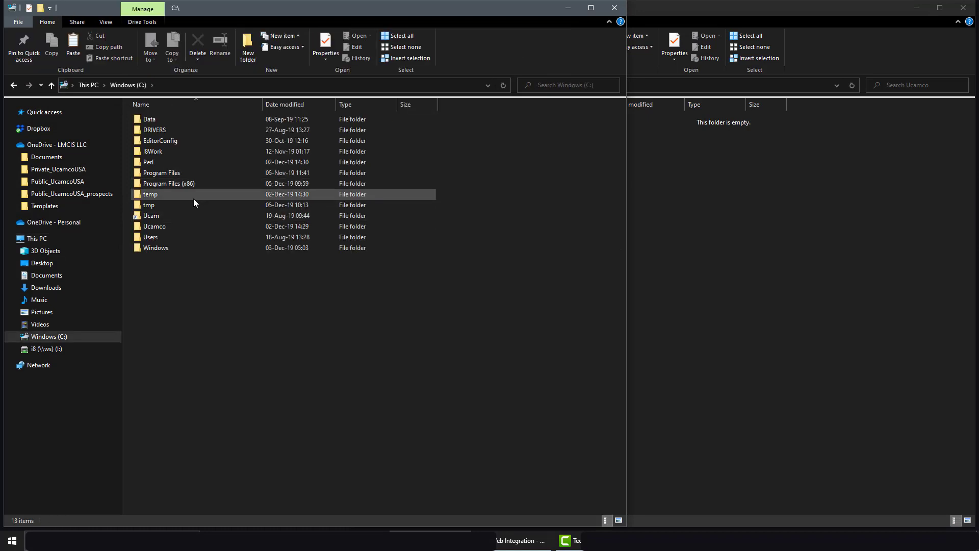
double_click(194, 219)
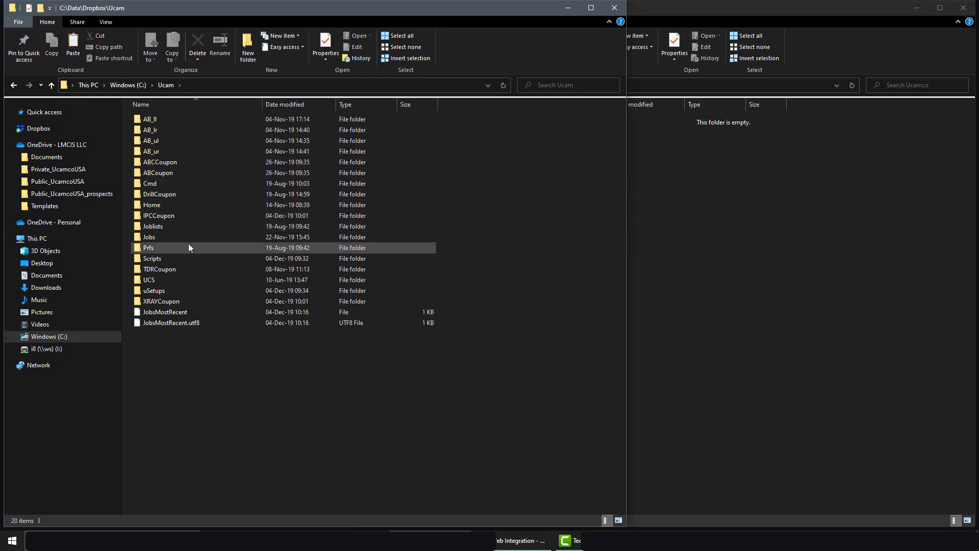
double_click(186, 238)
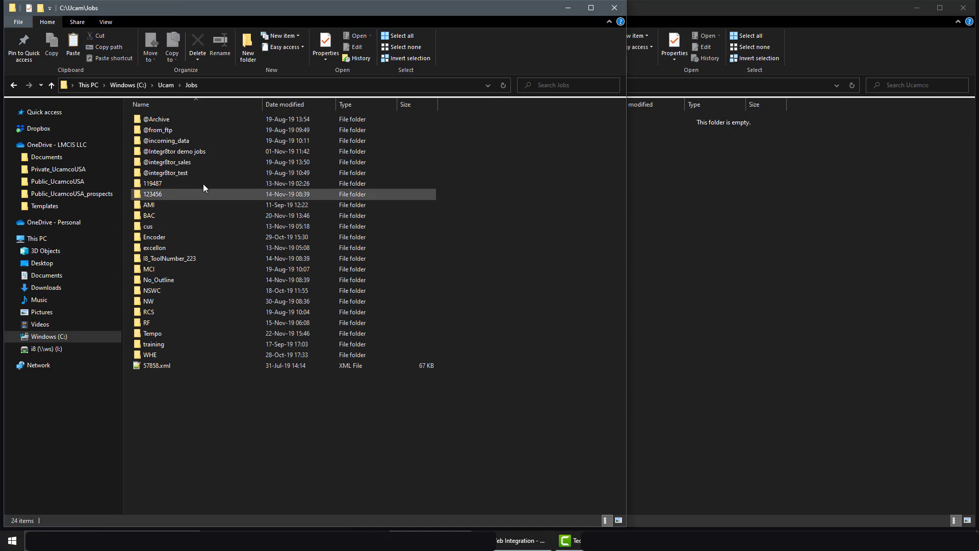
double_click(203, 153)
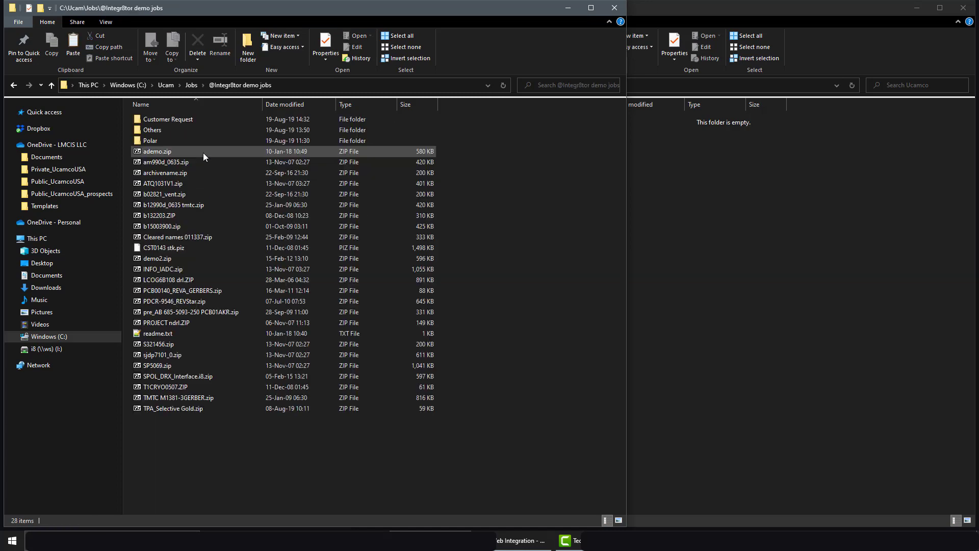
Copy ATQ1031V1.zip from the demo jobs folder into I:\Hotfolders\Ucamco and minimize both folder windows.
left_click(199, 185)
left_click_drag(199, 185, 733, 217)
left_click(335, 9)
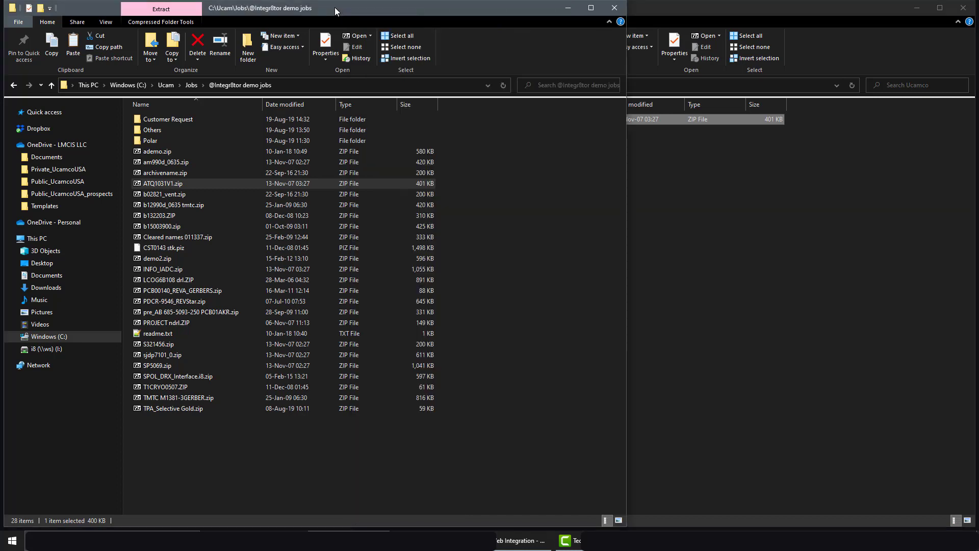
left_click(567, 8)
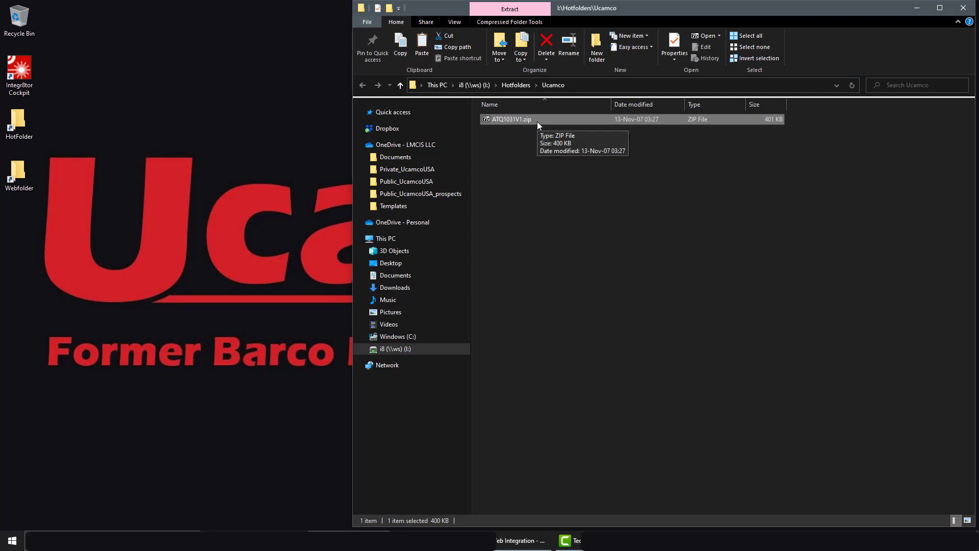
left_click(910, 10)
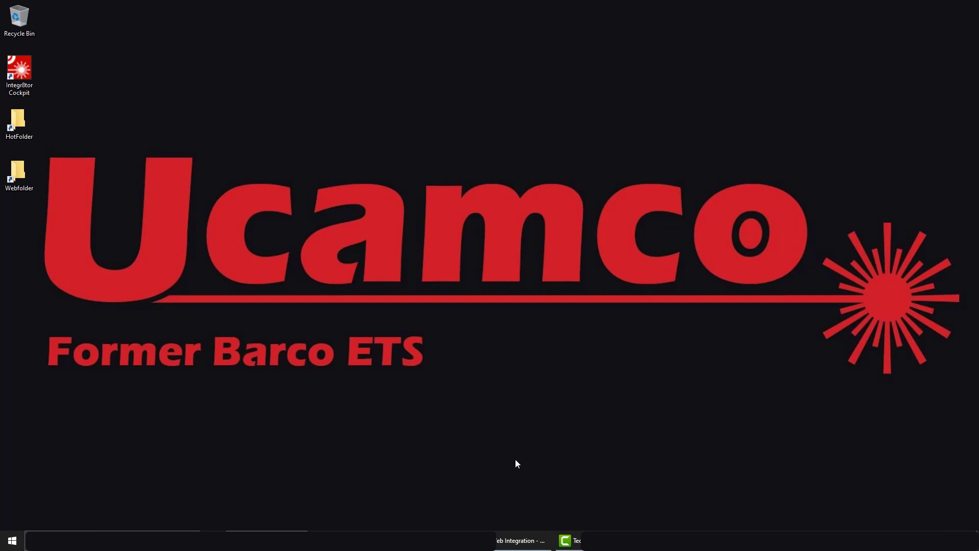
Open Webfolder from the desktop, switch to the Web Integration page in Chrome and place its widened window over the folder.
double_click(18, 174)
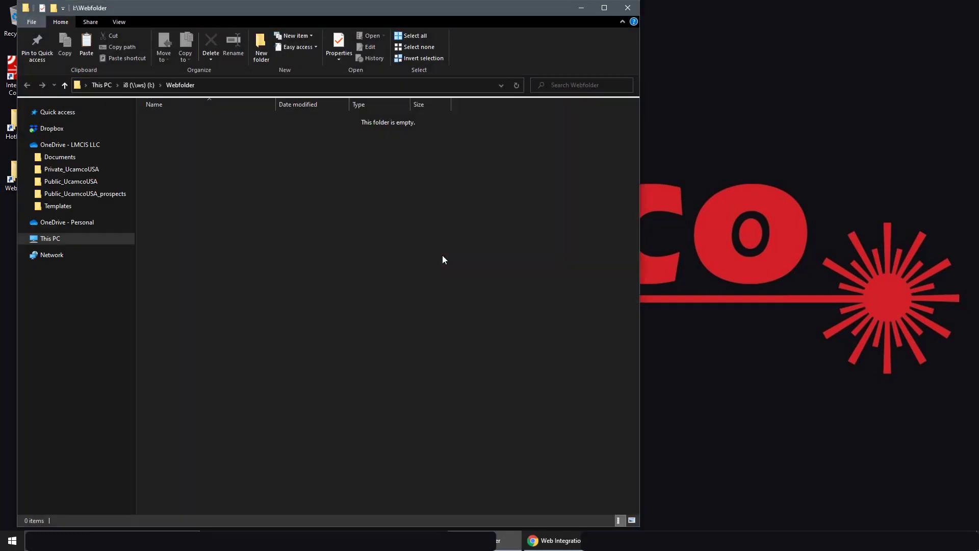
left_click(559, 540)
left_click_drag(219, 10, 563, 148)
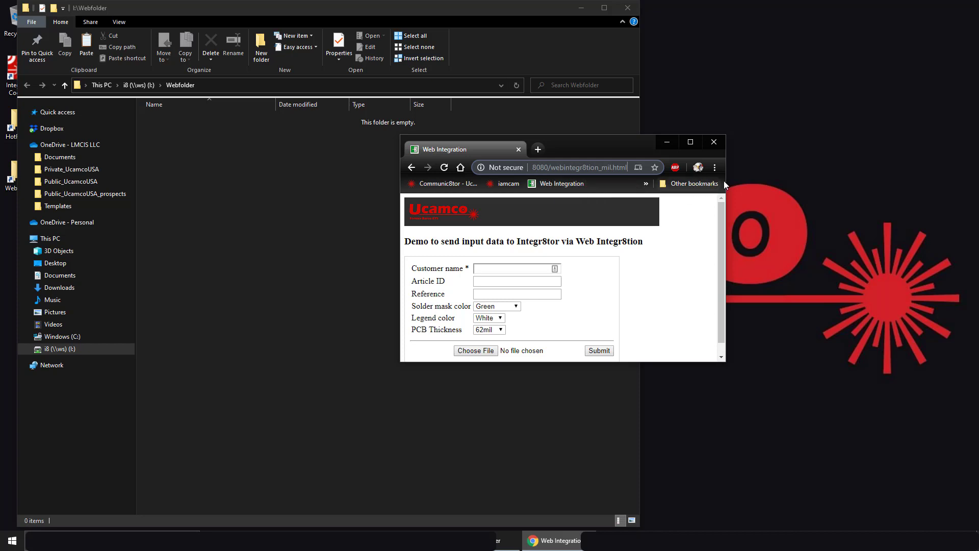
left_click_drag(726, 183, 858, 183)
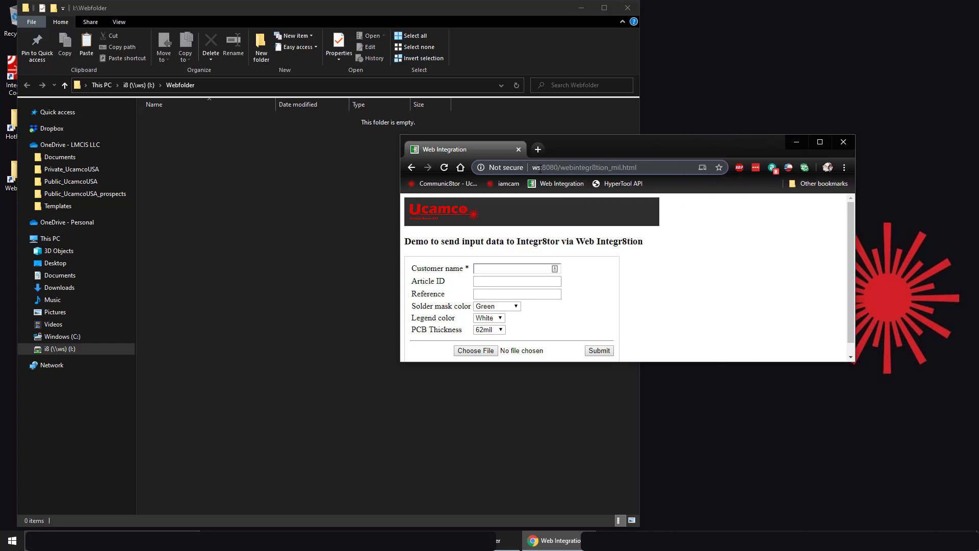
Highlight the /webintegr8tion_mil.html part of the Web Integration page's address.
mouse_move(542, 168)
left_mouse_down()
mouse_move(533, 167)
mouse_move(557, 167)
mouse_move(543, 167)
left_mouse_up()
left_click_drag(652, 170, 559, 168)
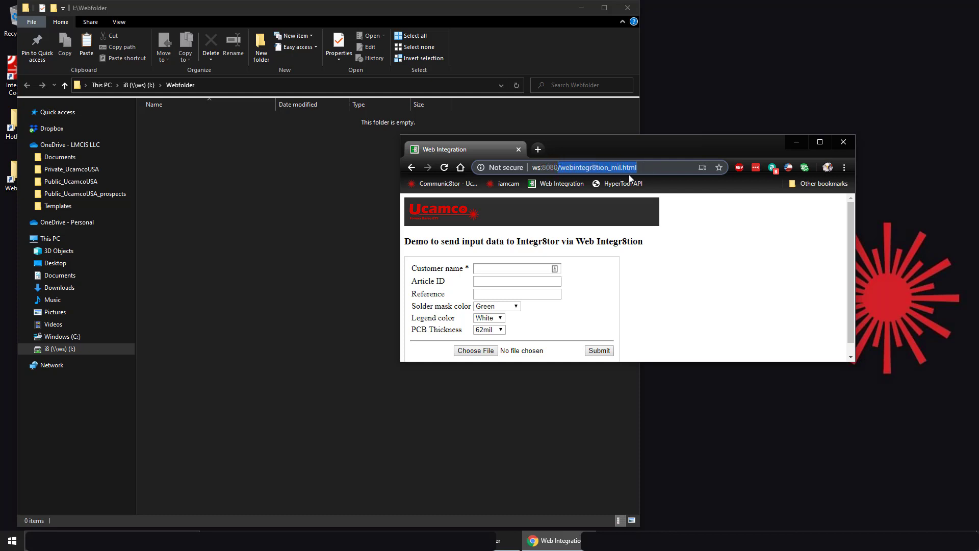
left_click(648, 167)
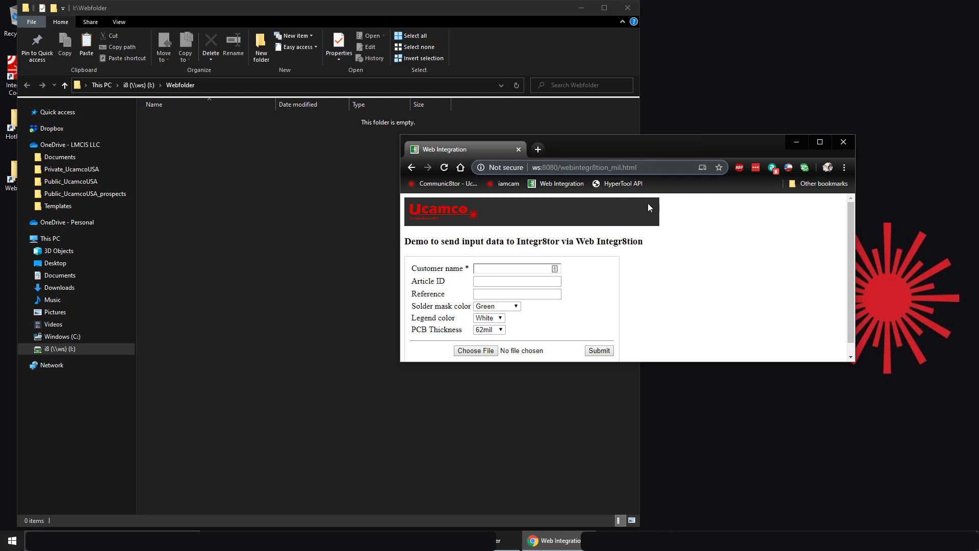
Fill in the web form with customer name JD LLC, article ID 123456 and reference 654321.
left_click(512, 270)
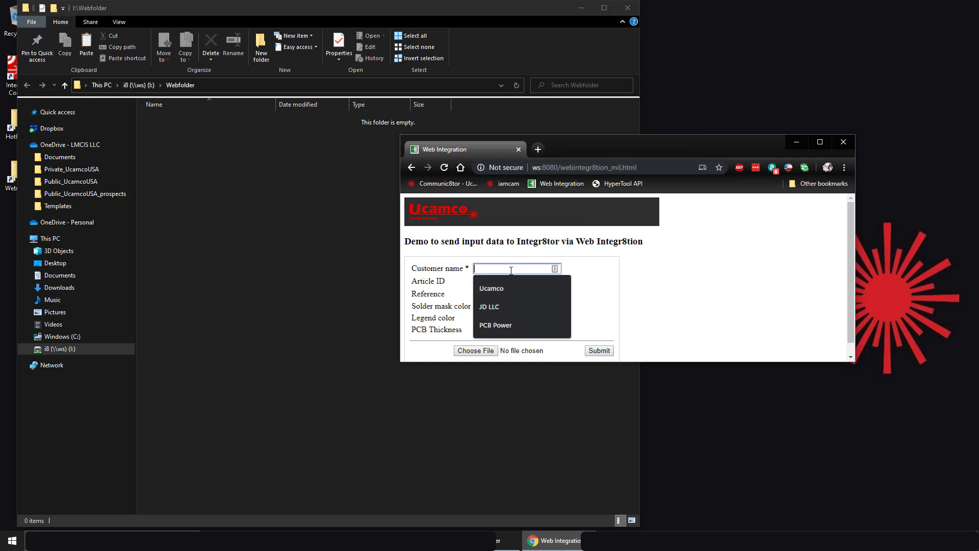
left_click(506, 311)
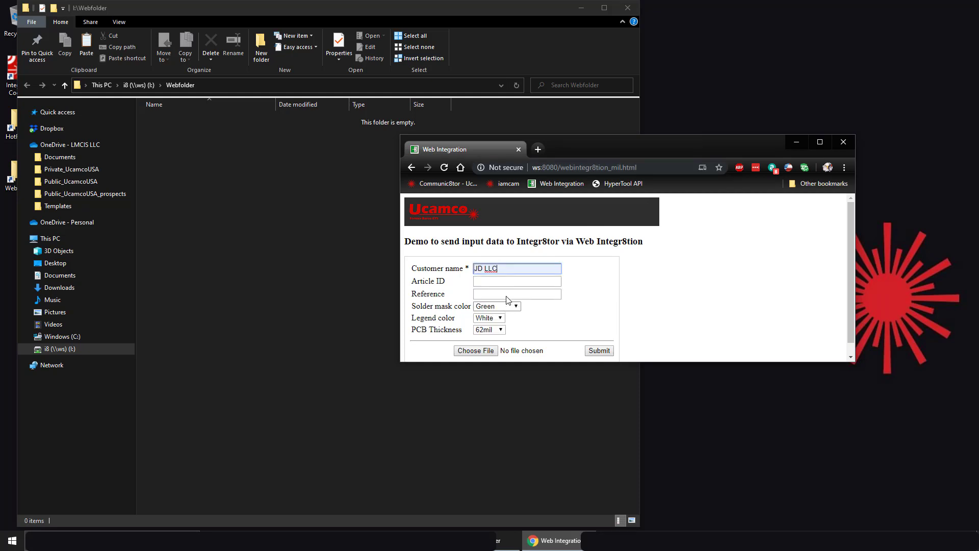
left_click(507, 281)
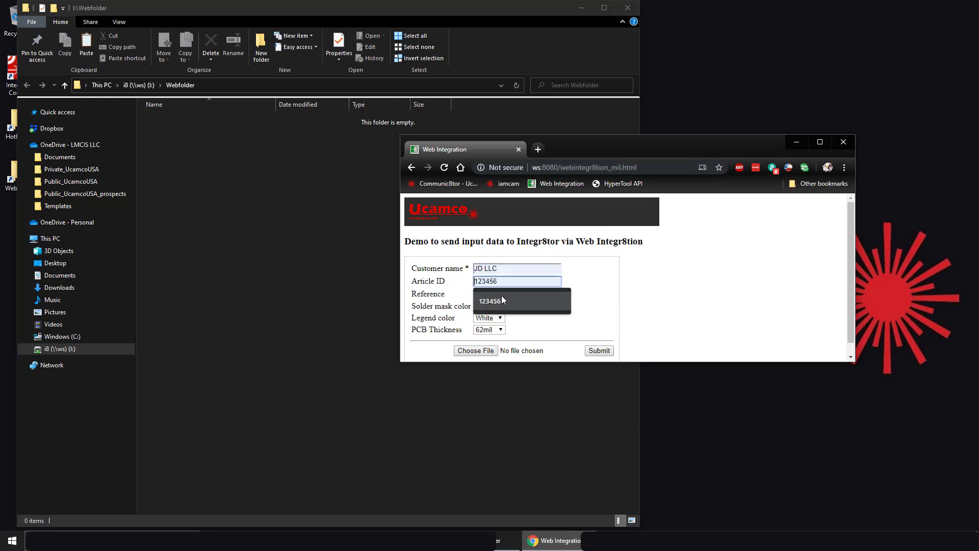
left_click(505, 301)
left_click(503, 293)
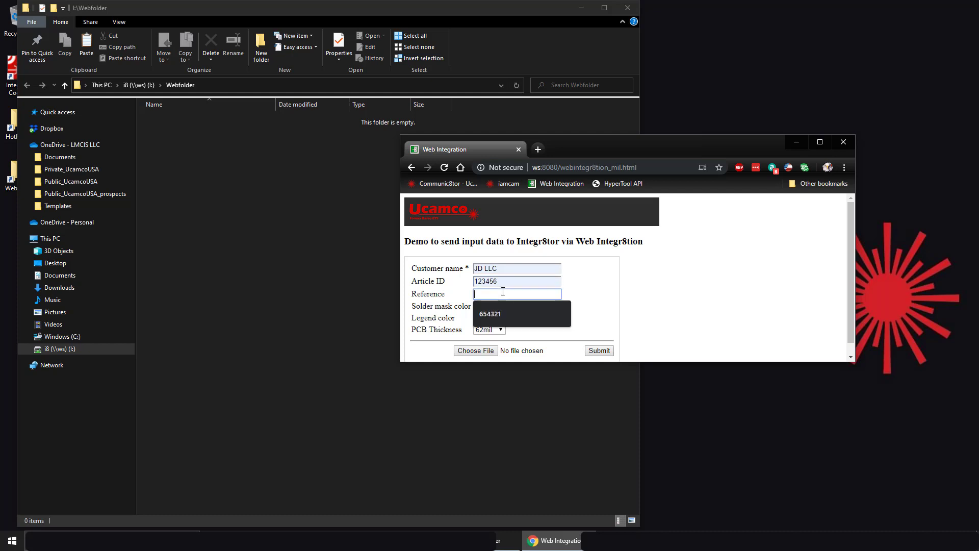
left_click(512, 312)
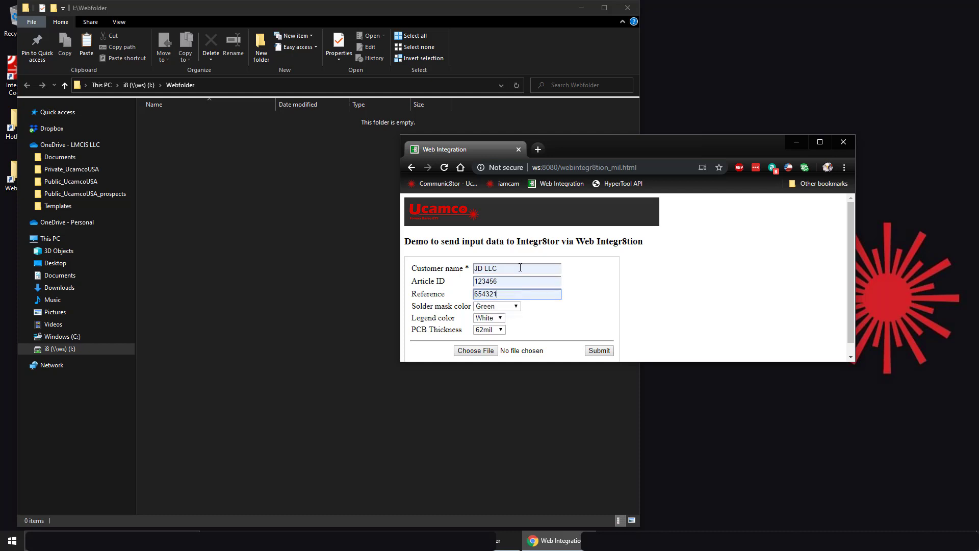
Set the web form's solder mask color to Blue, legend color to Green and PCB thickness to 93mil.
left_click(516, 307)
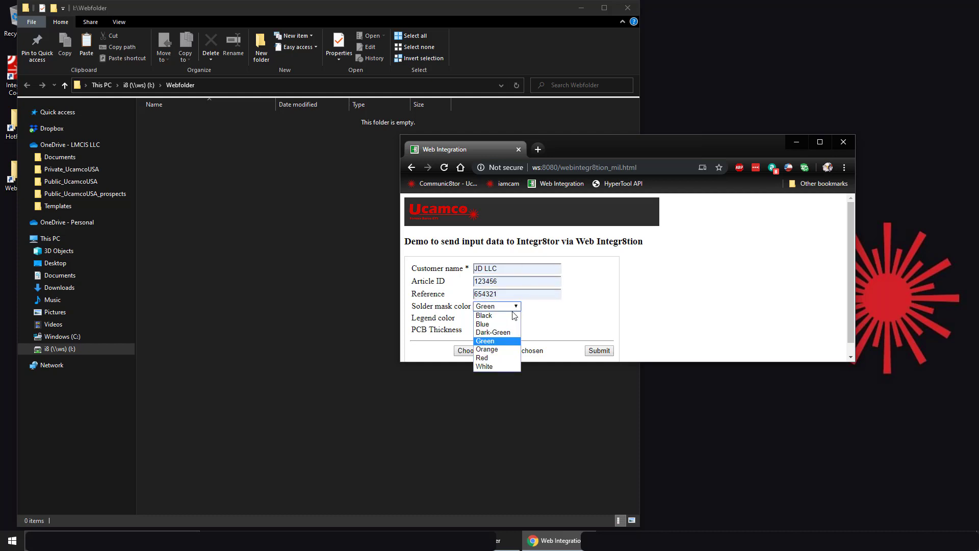
left_click(501, 324)
left_click(500, 319)
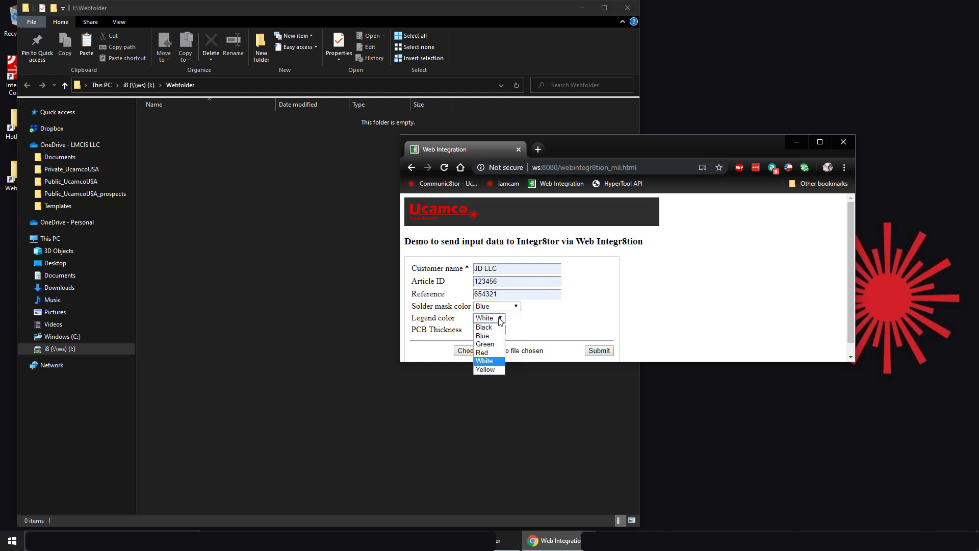
left_click(490, 350)
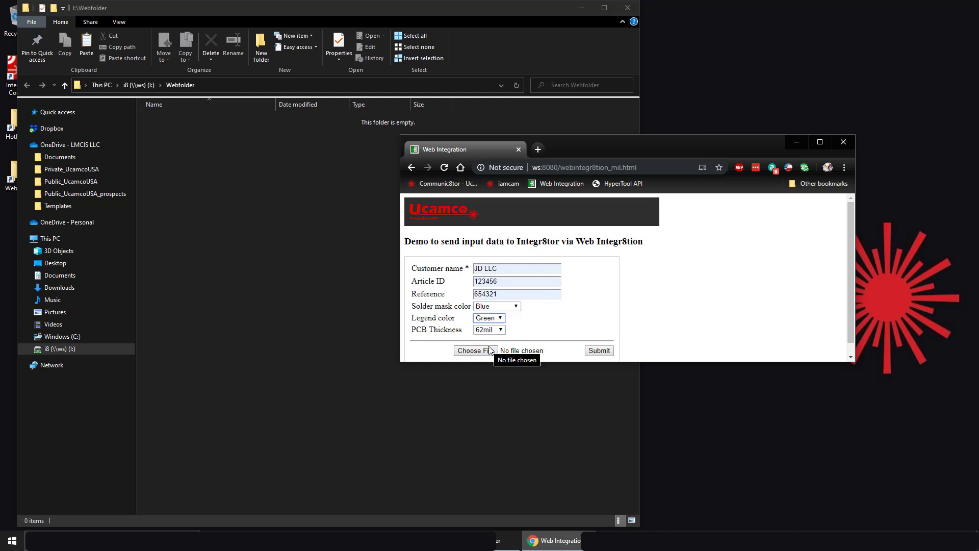
left_click(500, 330)
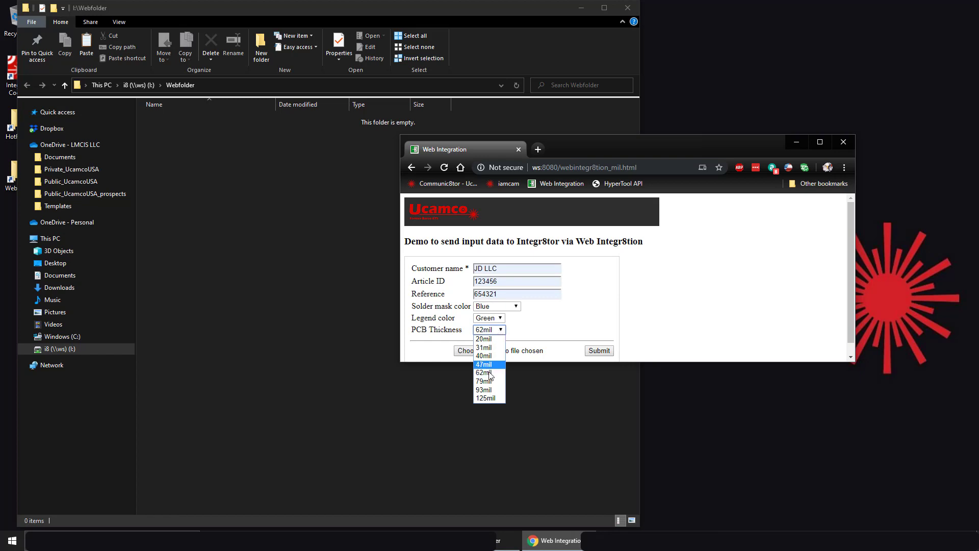
left_click(490, 391)
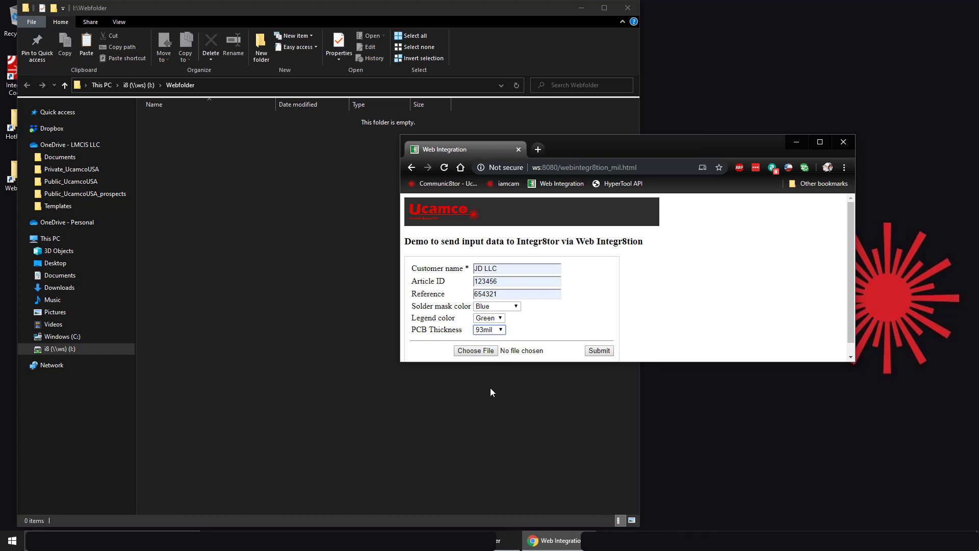
left_click(477, 354)
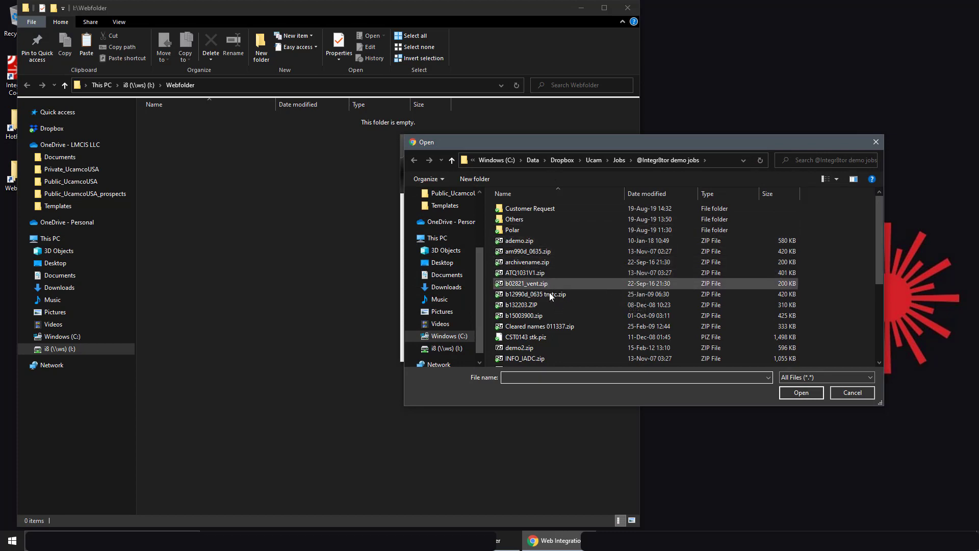
left_click(536, 252)
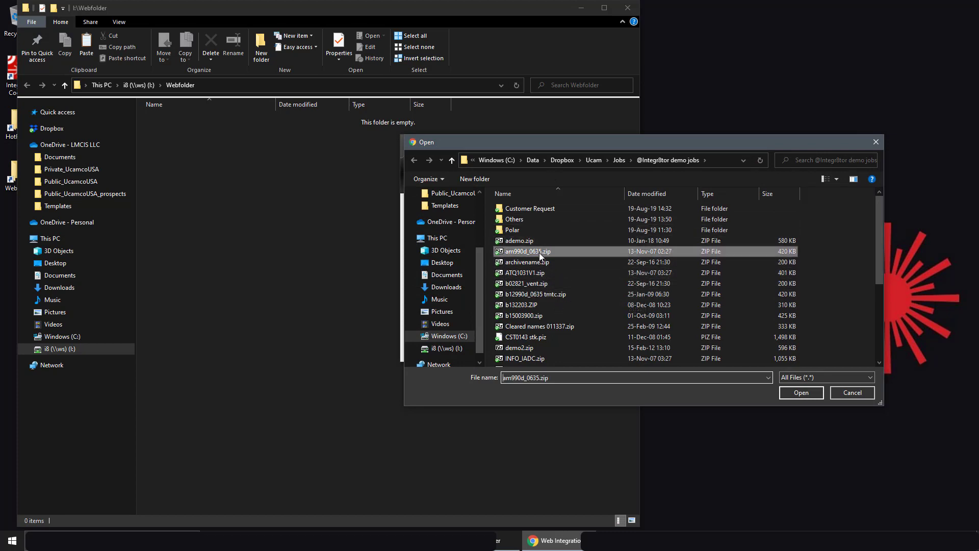
left_click(800, 392)
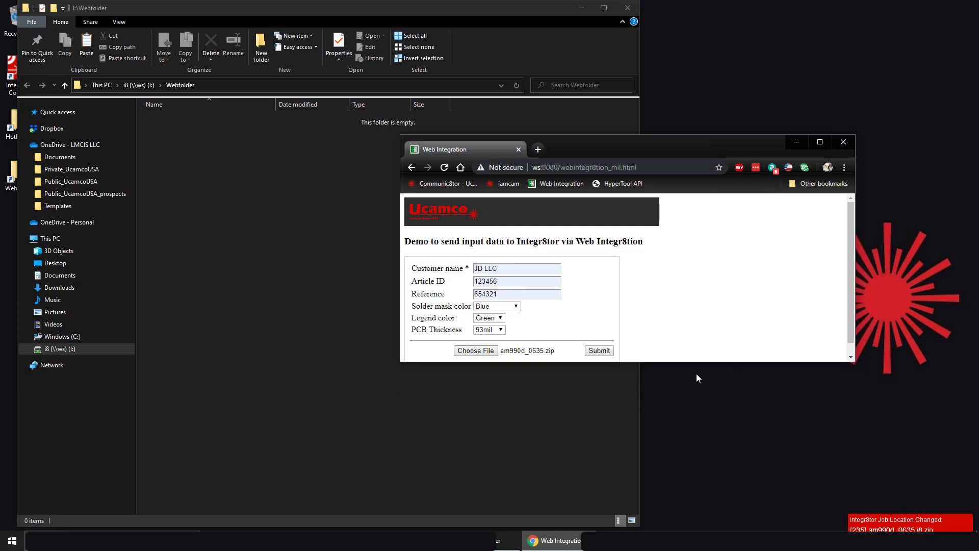
left_click(600, 351)
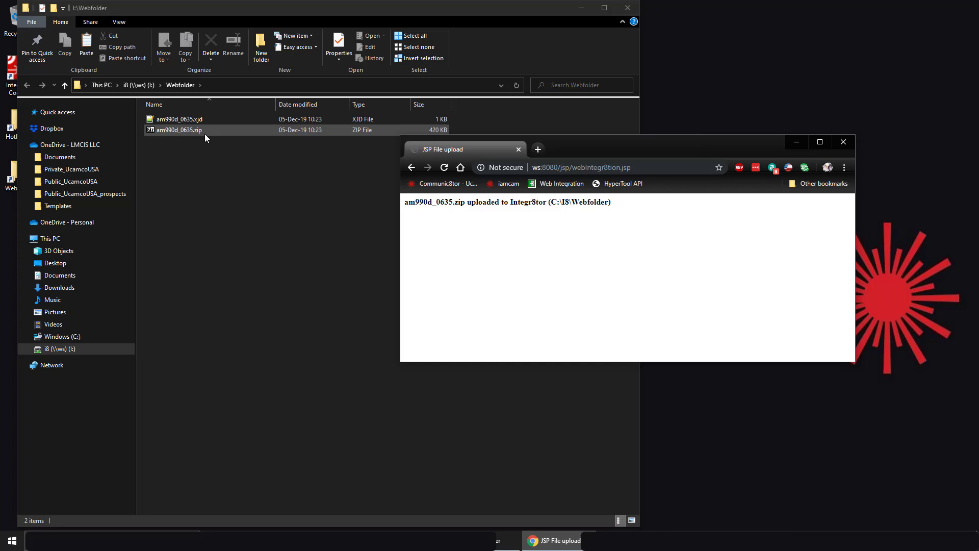
Examine the job parameters written in am990d_0635.xjd in Webfolder, and close both the file and the folder.
double_click(187, 120)
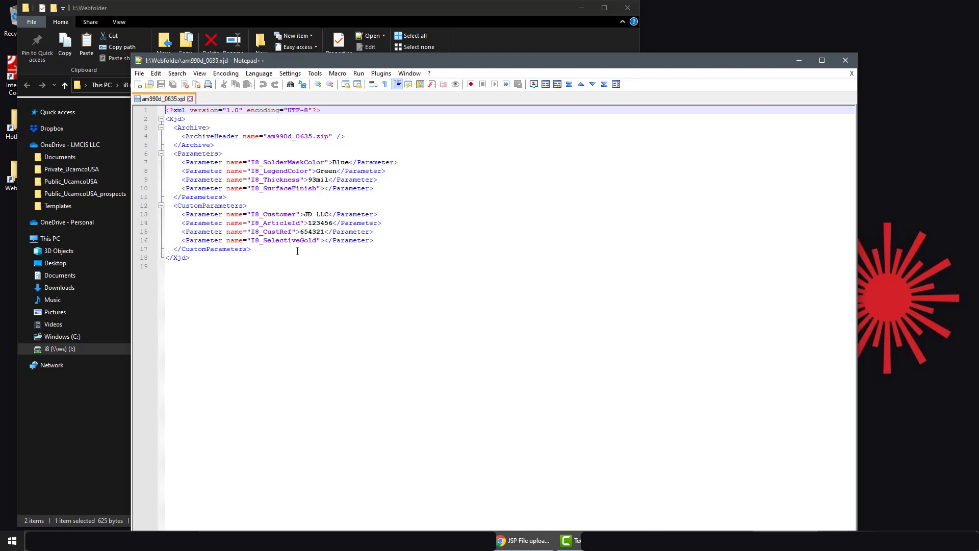
left_click(846, 61)
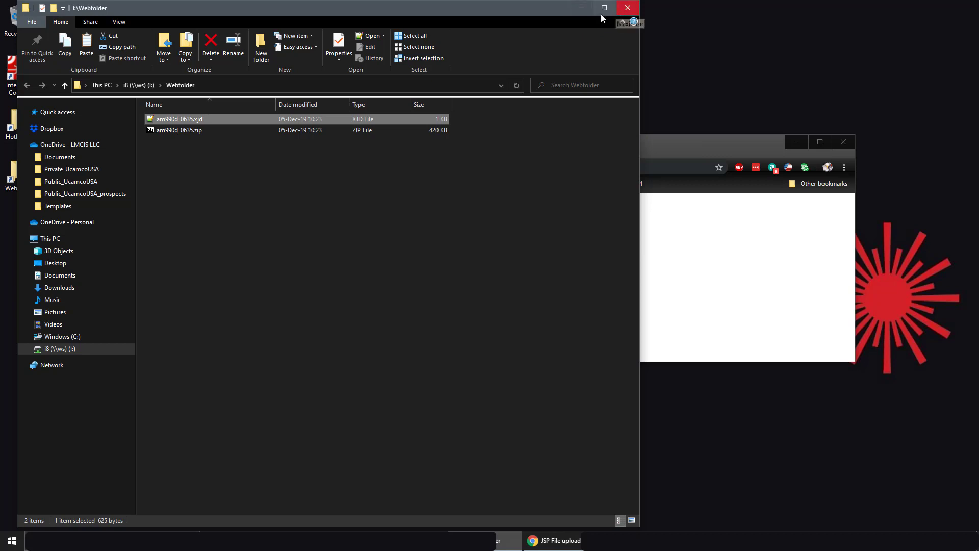
left_click(628, 8)
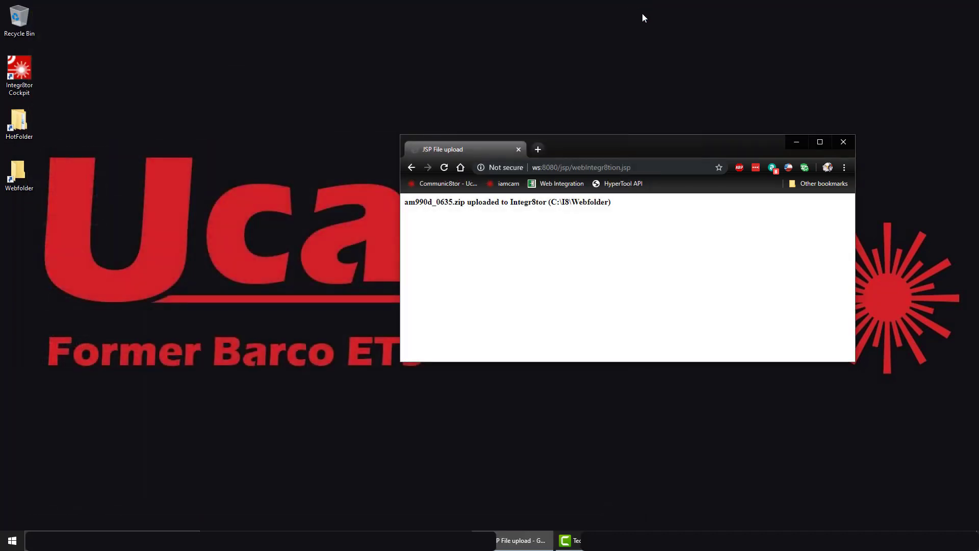
Close the upload page and the Job Submission Report e-mail, and switch to Integr8tor Cockpit.
left_click(841, 139)
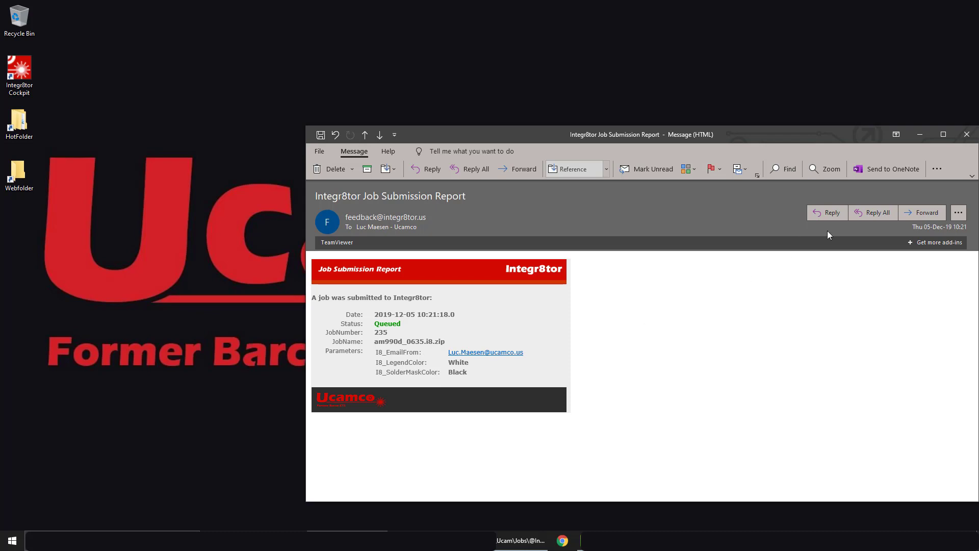
left_click(971, 136)
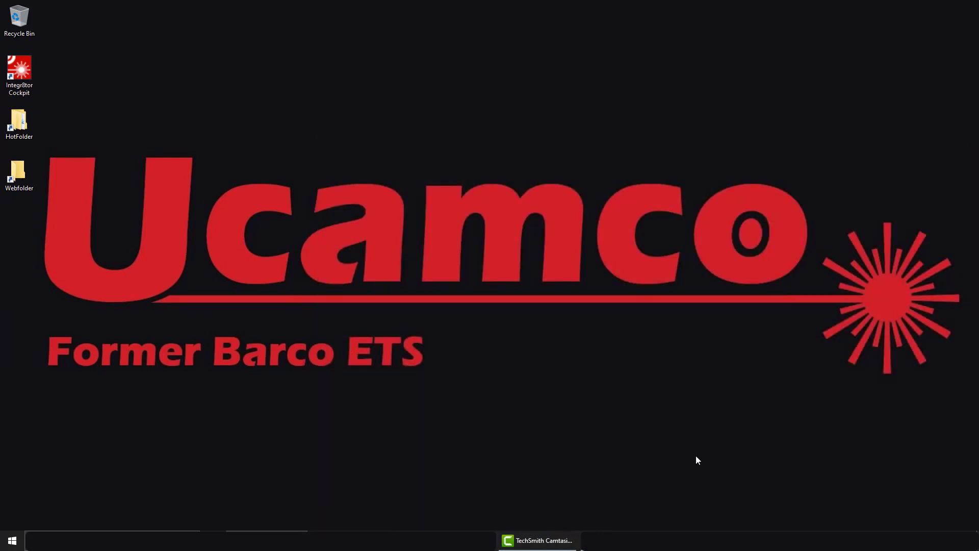
left_click(633, 537)
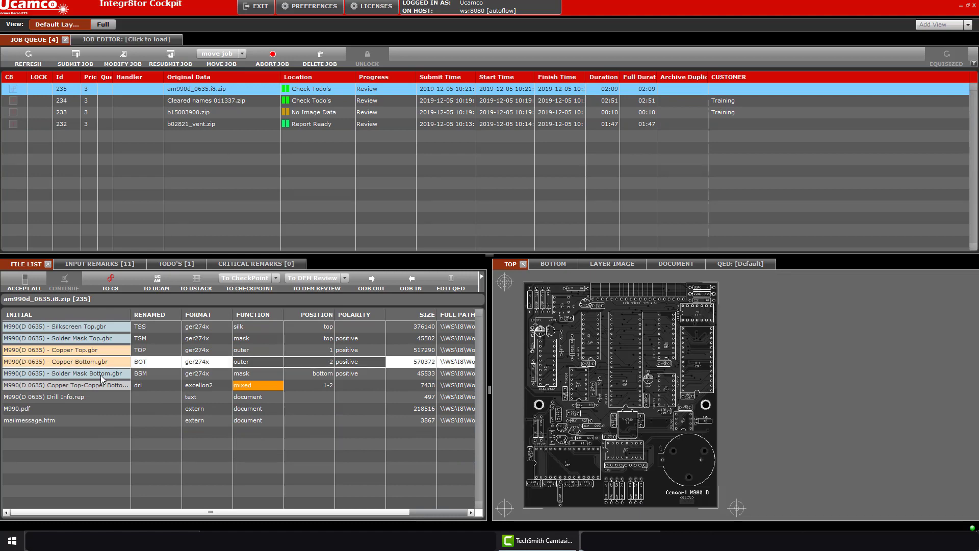
Open mailmessage.htm of the am990d_0635.i8.zip job in the browser, read the quote requirements and close it.
left_click(40, 425)
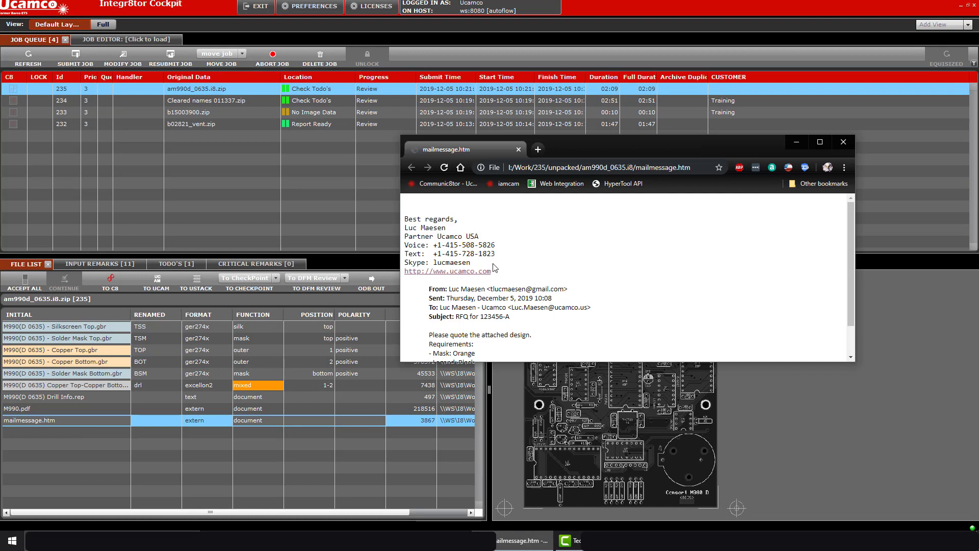
scroll(512, 239, "down", 1)
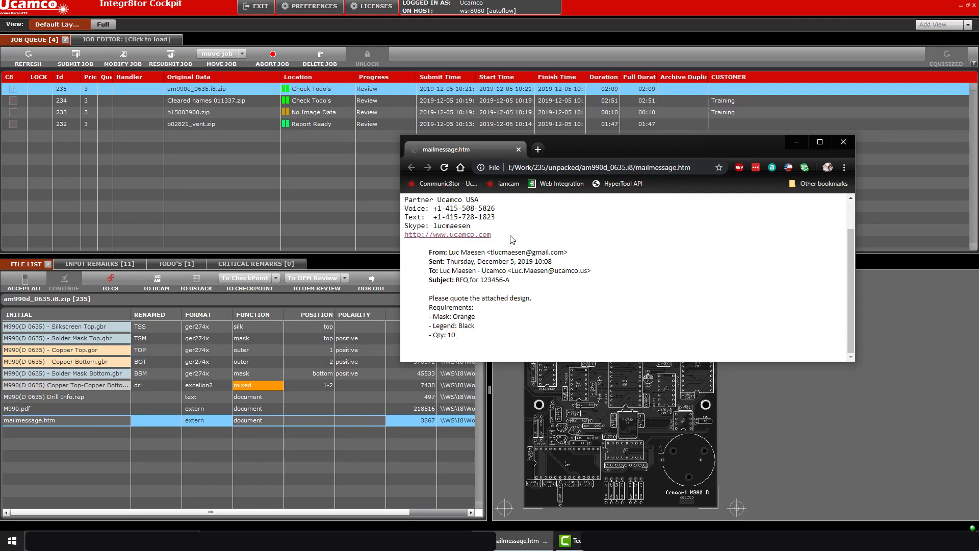
scroll(512, 240, "up", 1)
scroll(515, 237, "down", 1)
left_click(836, 145)
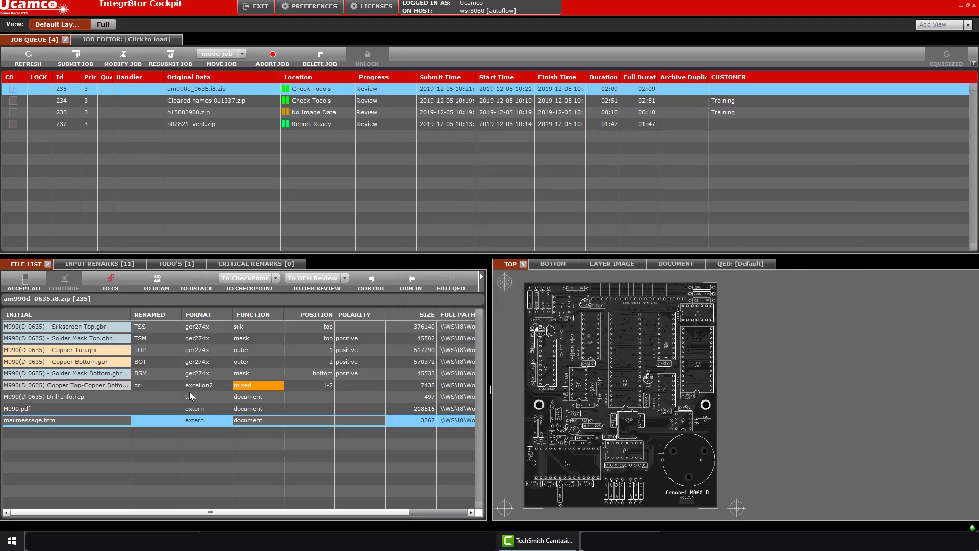
Preview mailmessage.htm and the Copper Top layer in the Cockpit viewer, and return to the board's top image.
double_click(84, 421)
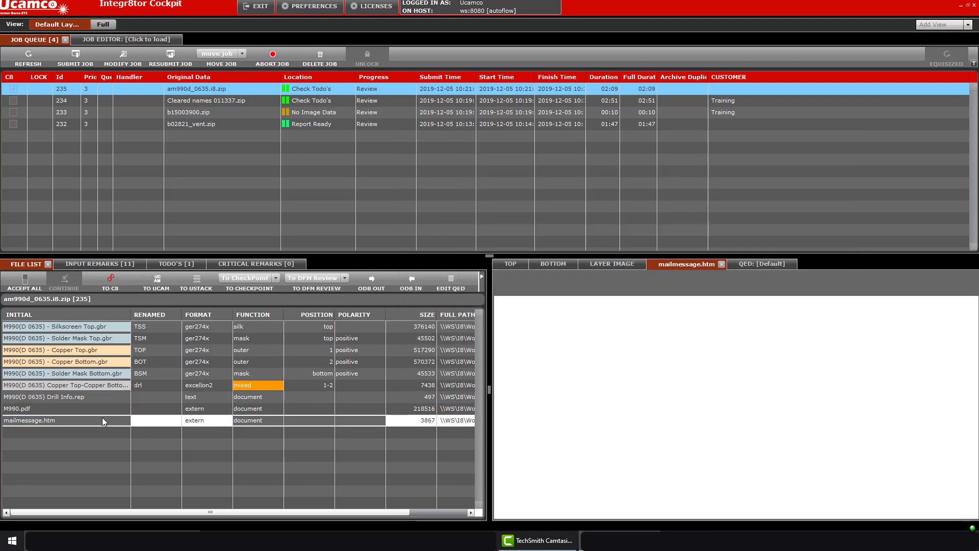
scroll(600, 330, "down", 3)
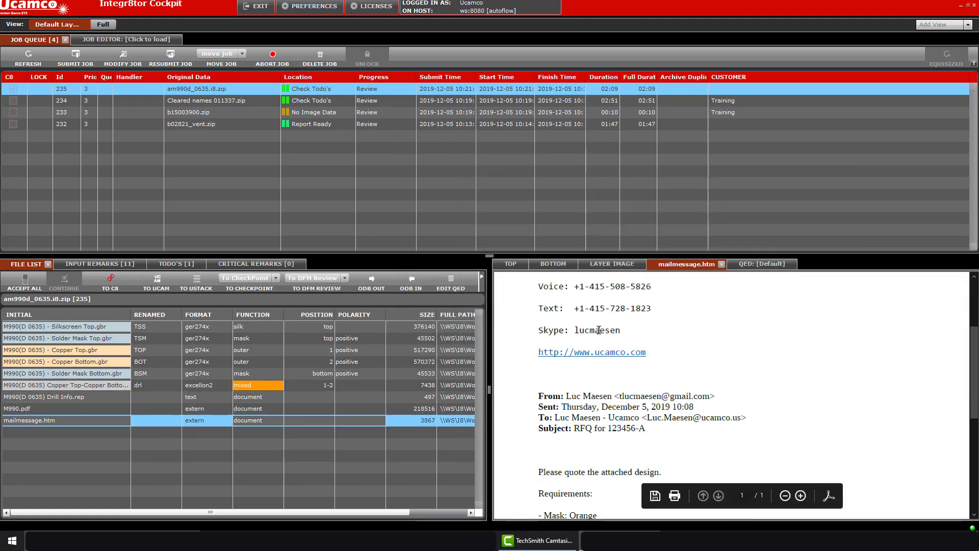
scroll(599, 330, "down", 2)
scroll(592, 329, "down", 3)
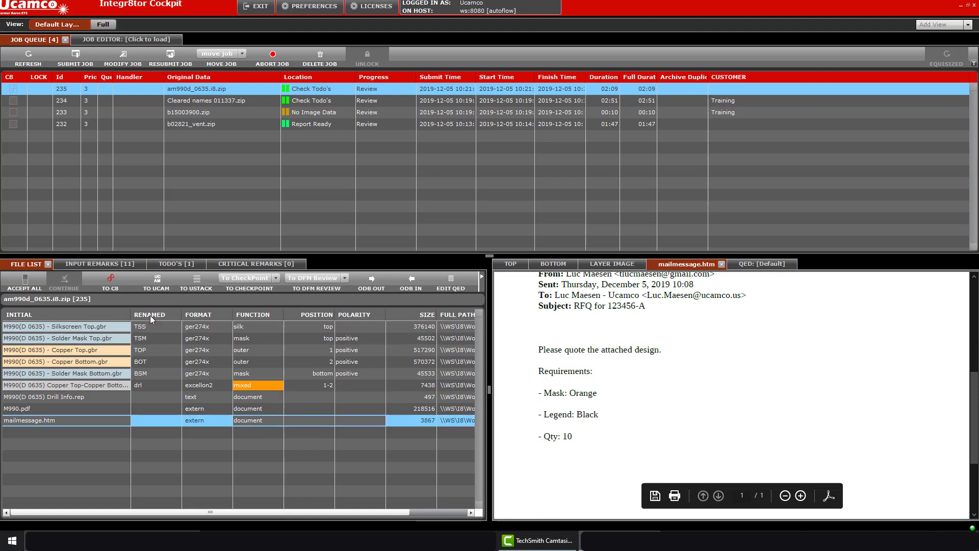
left_click(245, 349)
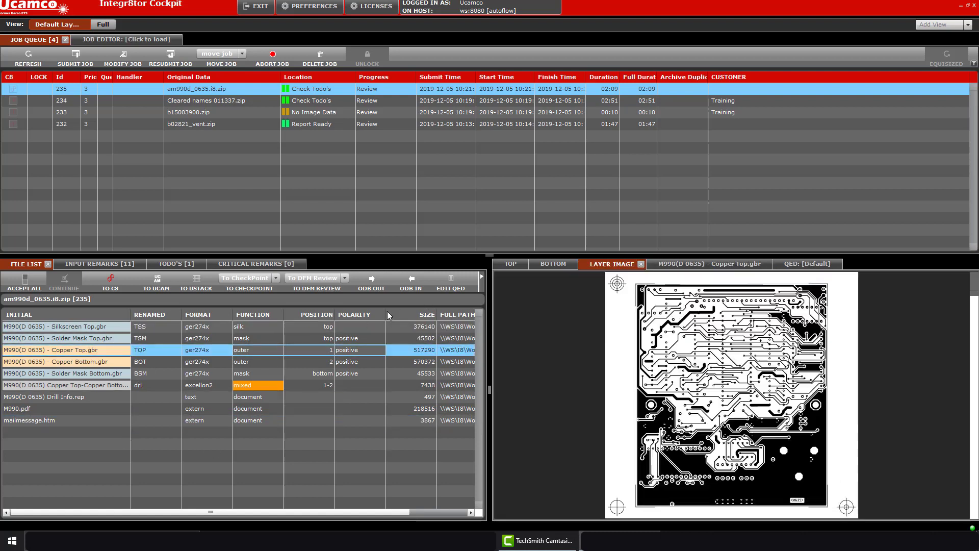
left_click(520, 264)
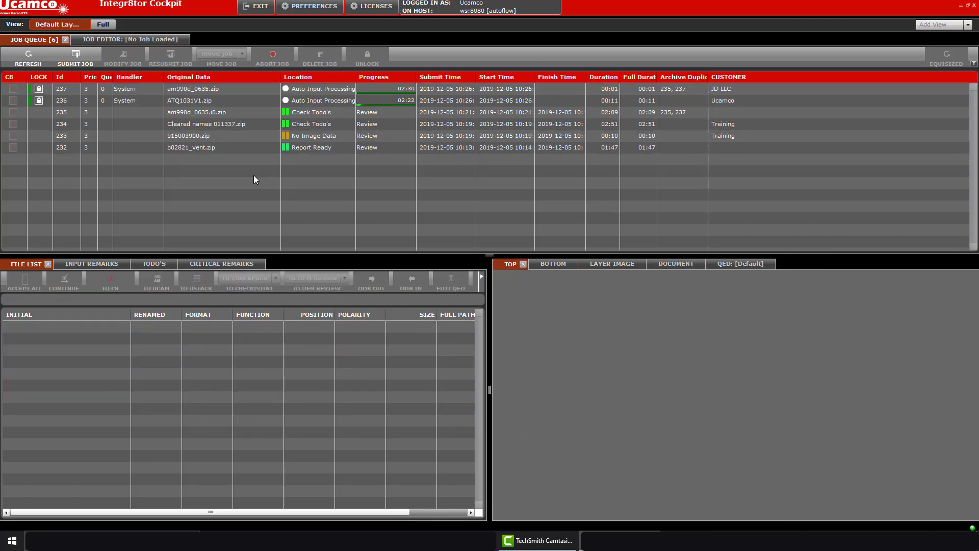
Examine the queued ATQ1031V1.zip and am990d_0635.zip jobs, including their customer entries.
left_click(235, 102)
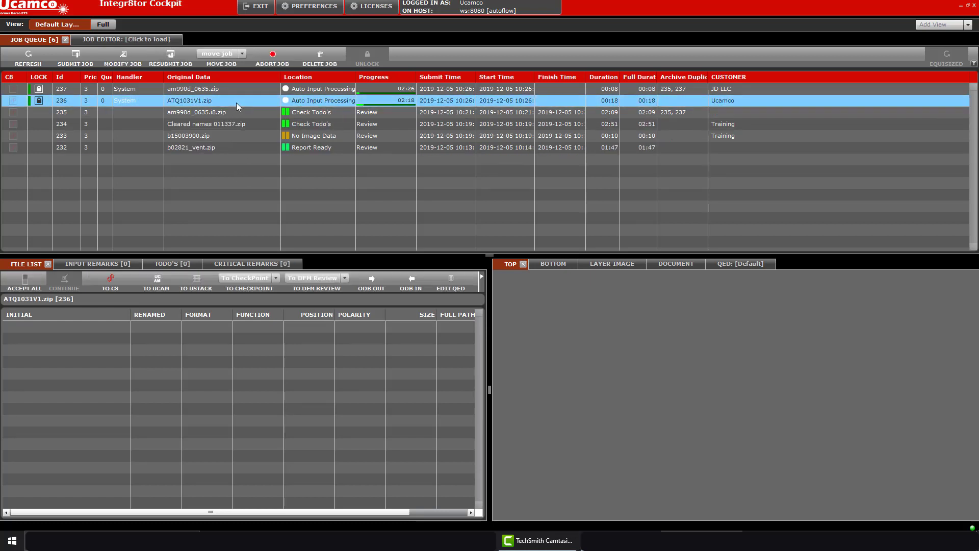
left_click(234, 90)
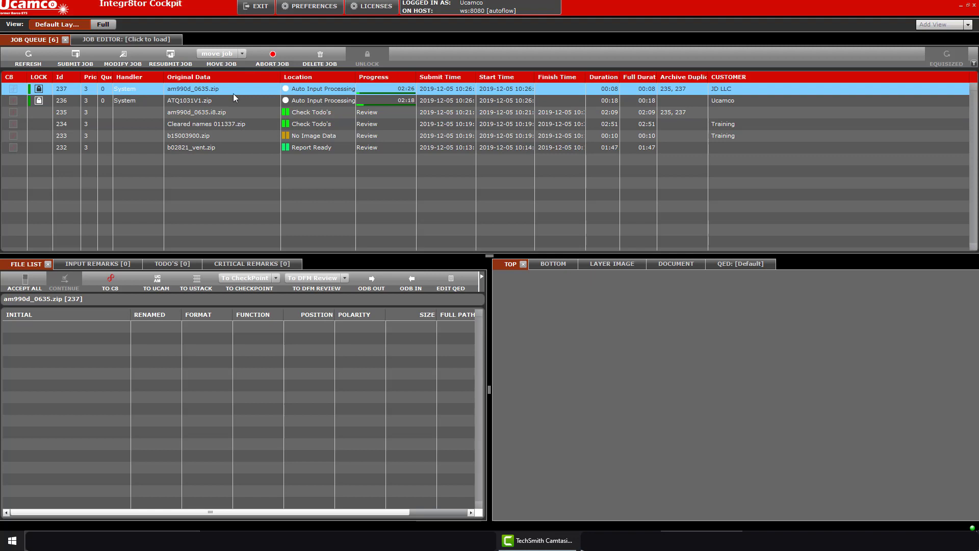
left_click(234, 99)
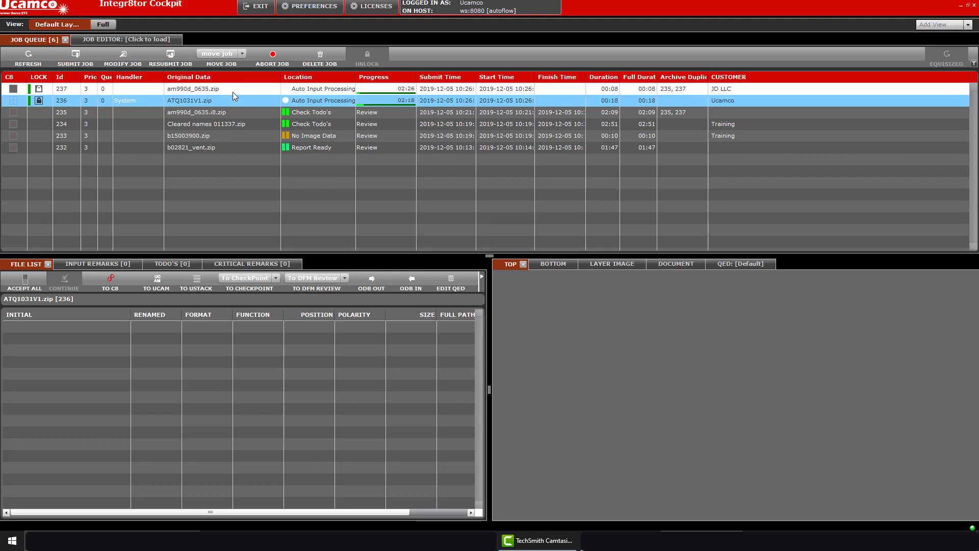
left_click(233, 92)
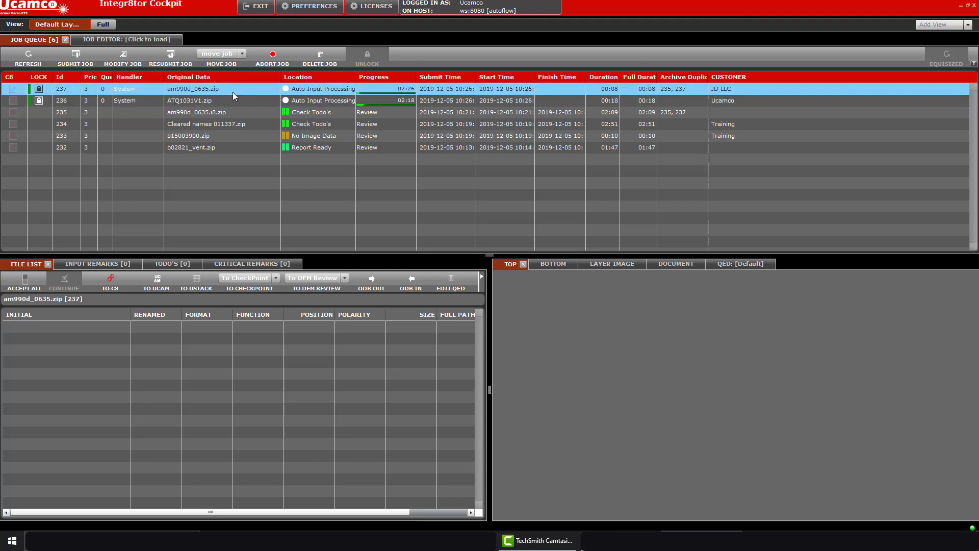
left_click(723, 101)
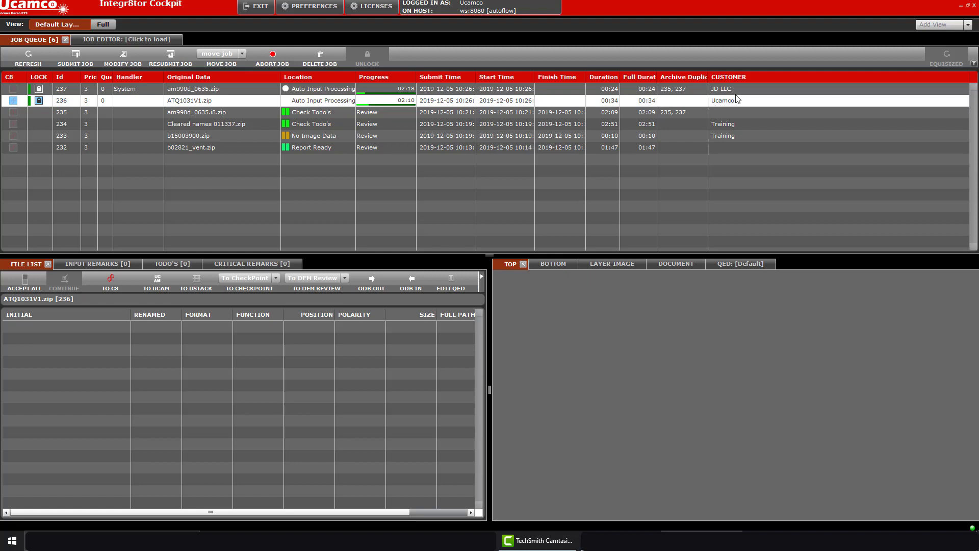
left_click(735, 92)
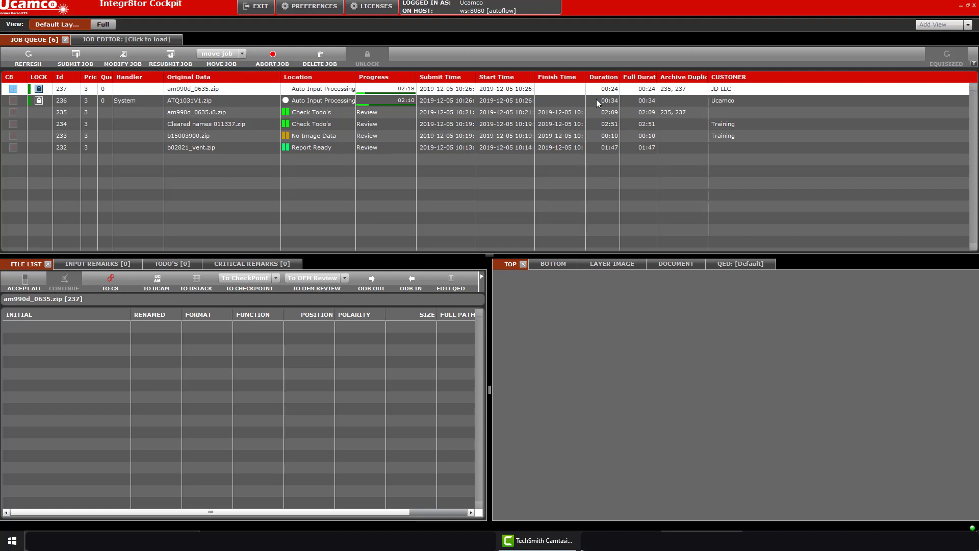
Display the mailmessage.htm of the am990d_0635.i8.zip job and highlight the requested mask color Orange.
left_click(237, 114)
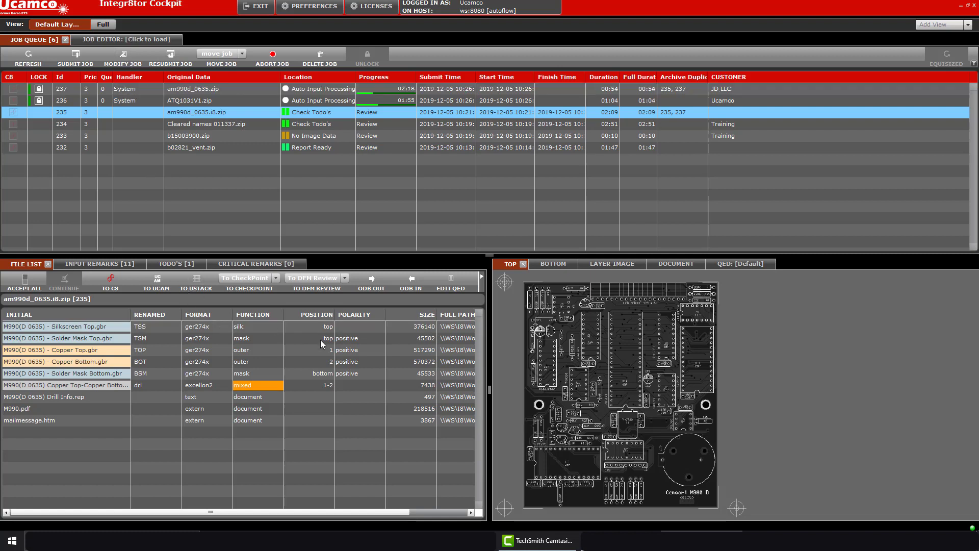
left_click(31, 421)
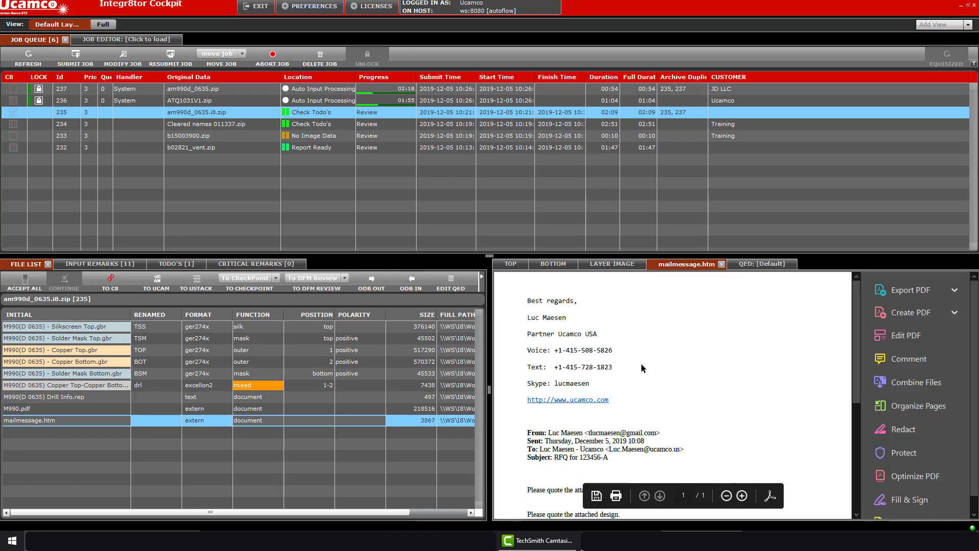
scroll(642, 365, "down", 3)
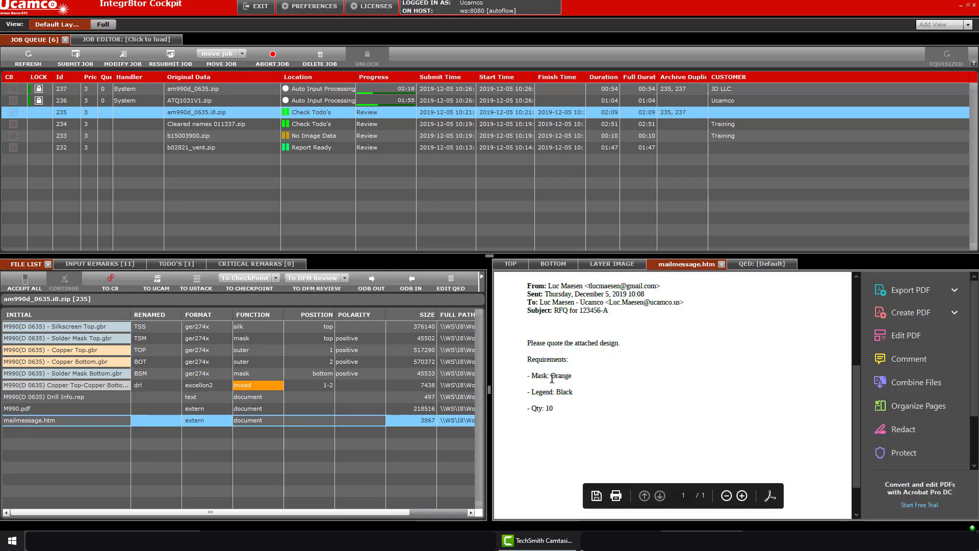
left_click_drag(575, 376, 550, 376)
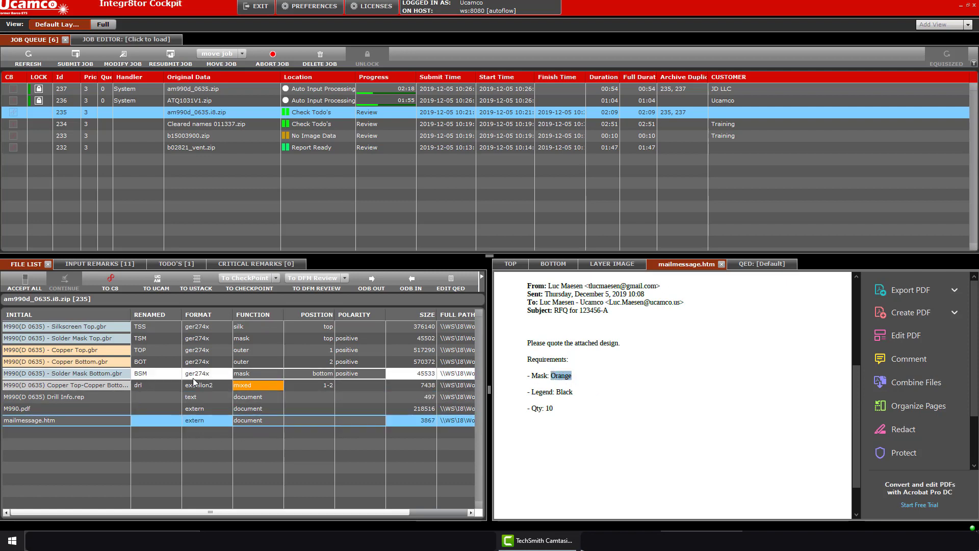
Modify the am990d_0635.i8.zip job to SolderMask Color Orange and Legend Color Black, and save the changes.
left_click(121, 59)
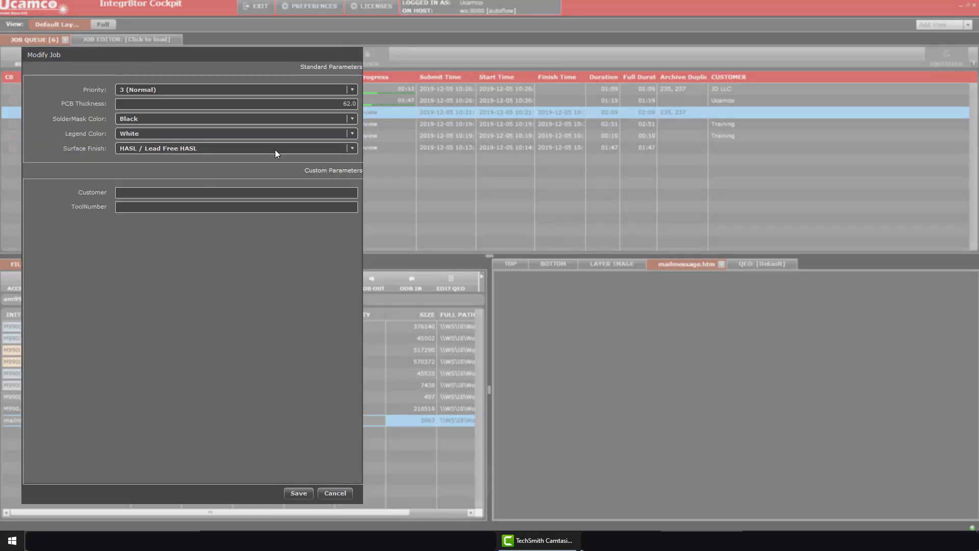
left_click(353, 118)
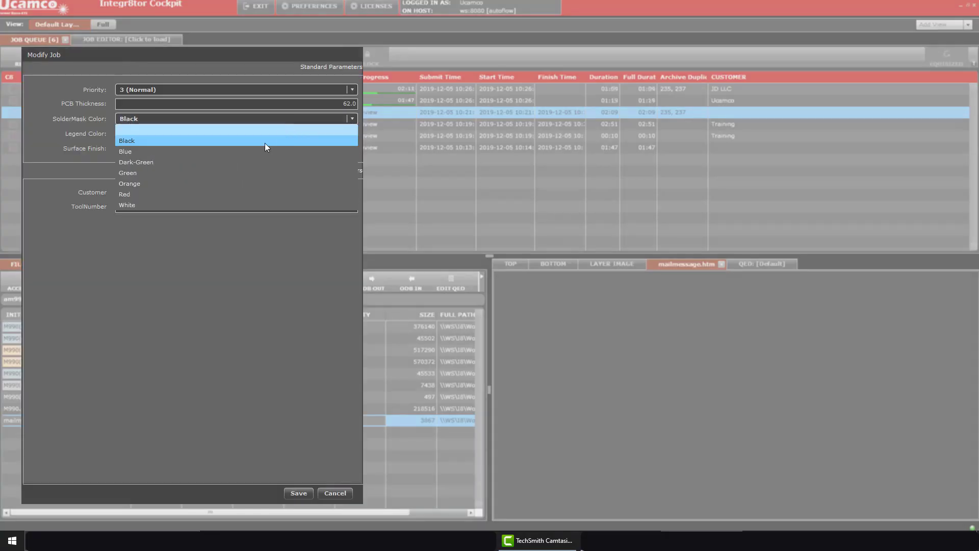
left_click(238, 182)
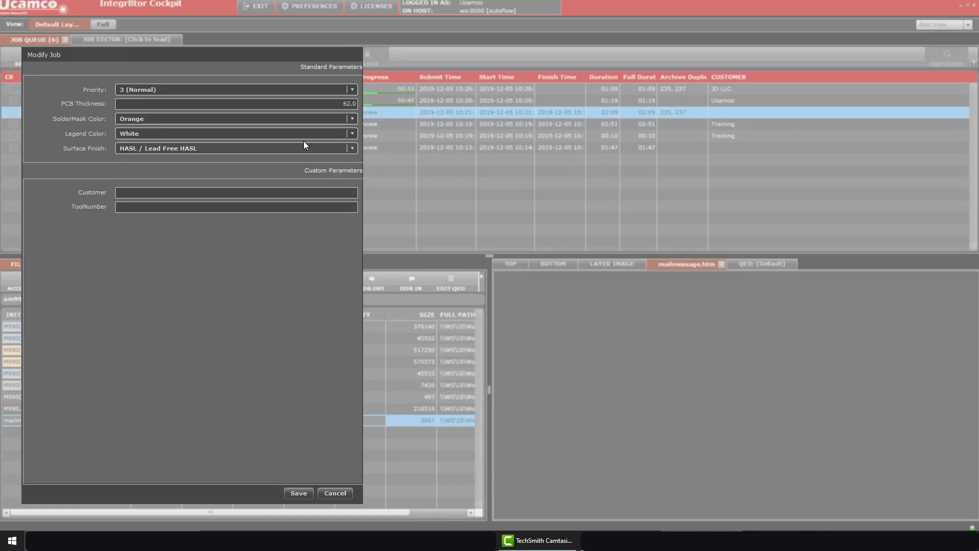
left_click(352, 134)
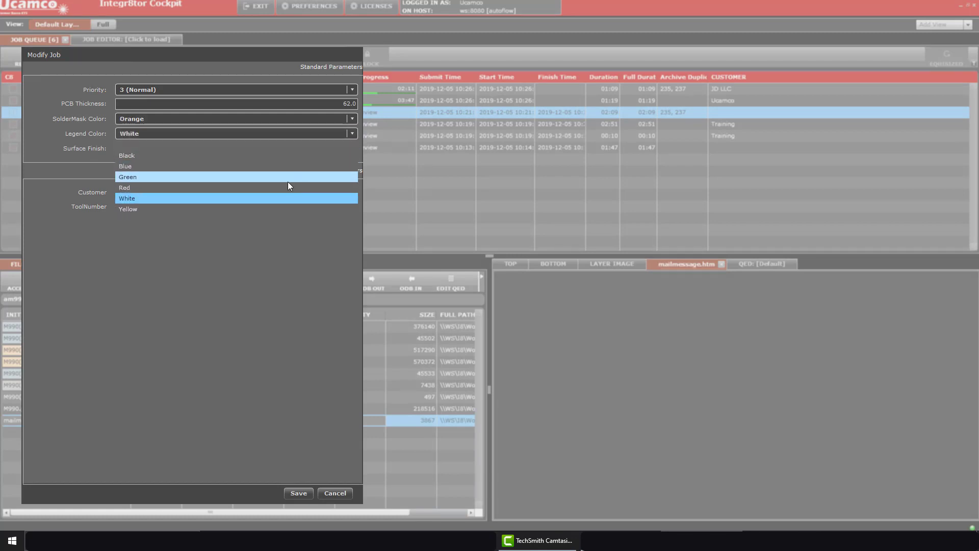
left_click(279, 158)
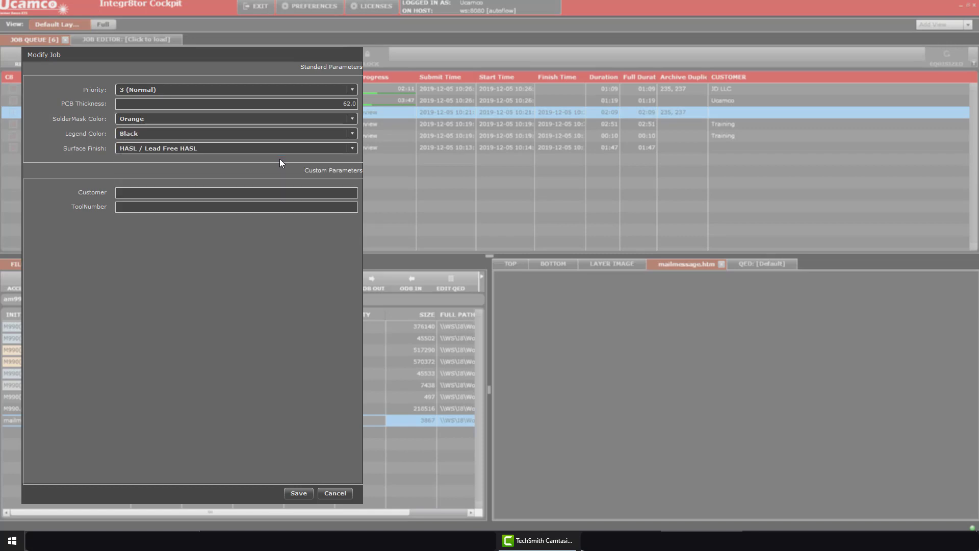
left_click(309, 493)
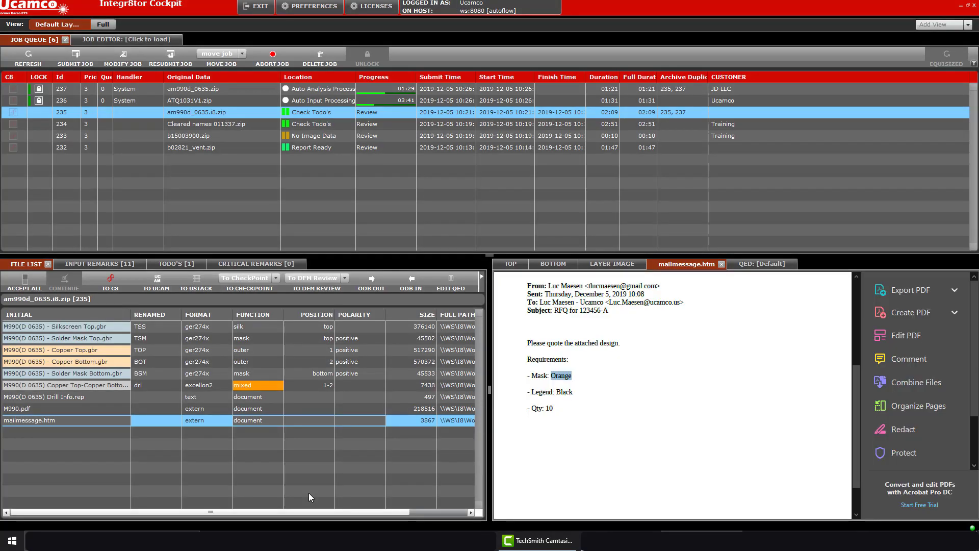
Reveal the remaining file list commands and display the top image of the board.
left_click(482, 277)
left_click(505, 265)
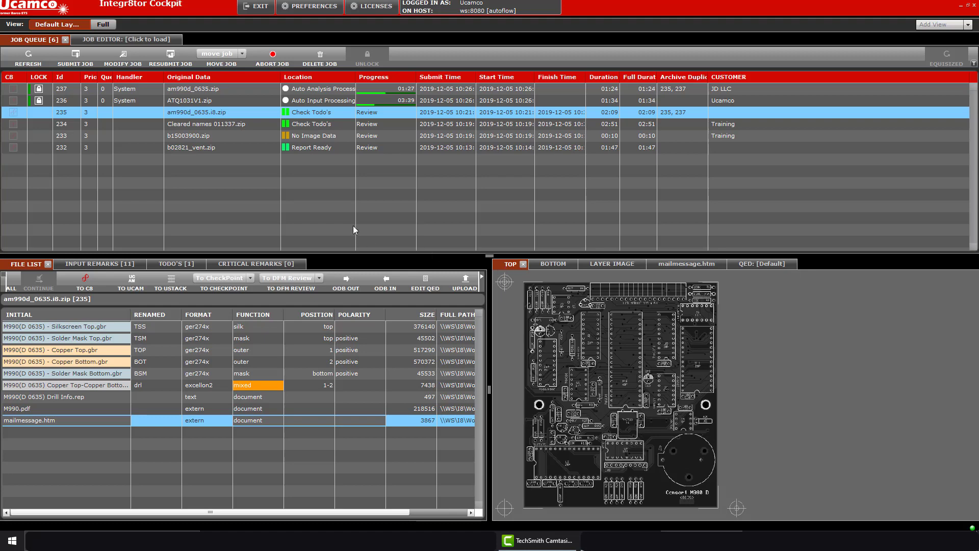
Refresh the job queue and compare the top board images of ATQ1031V1.zip, am990d_0635.zip and am990d_0635.i8.zip.
left_click(262, 115)
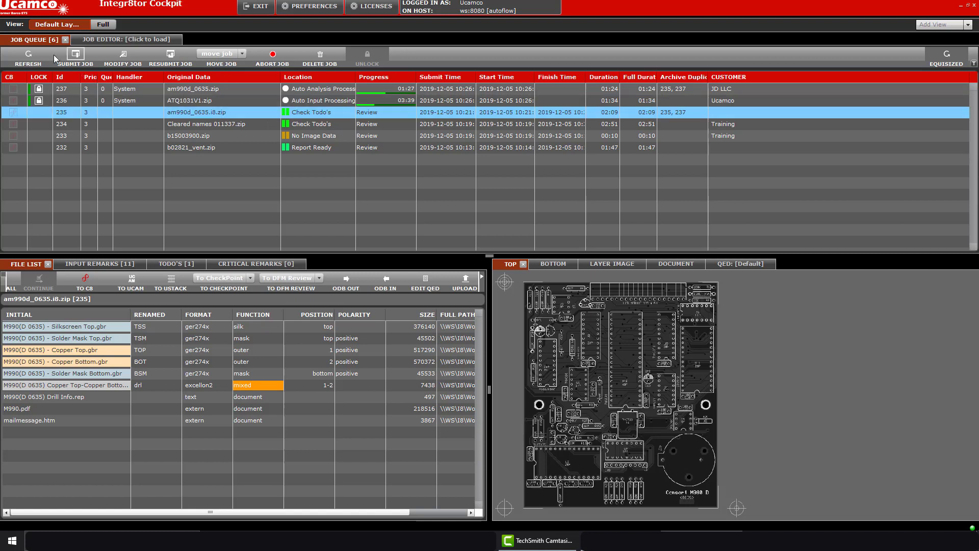
left_click(36, 55)
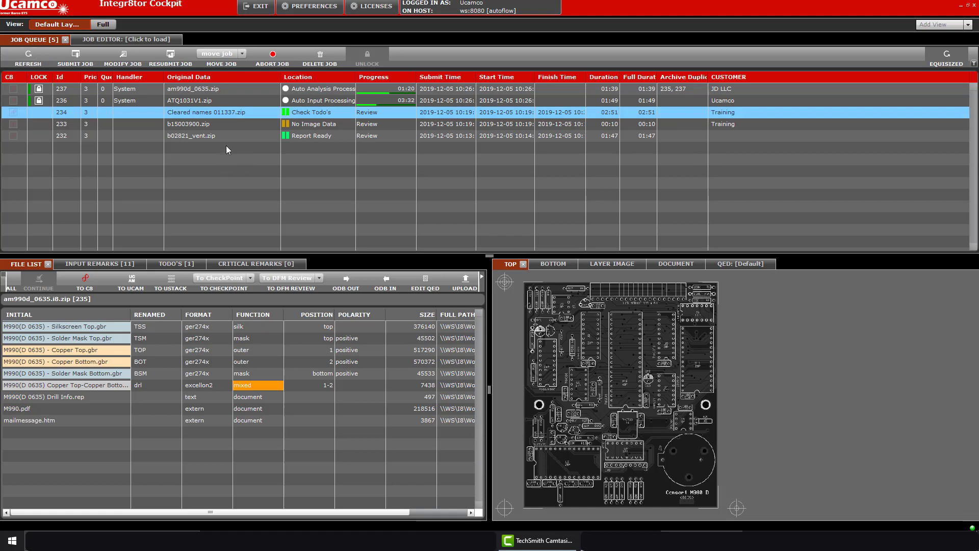
left_click(304, 102)
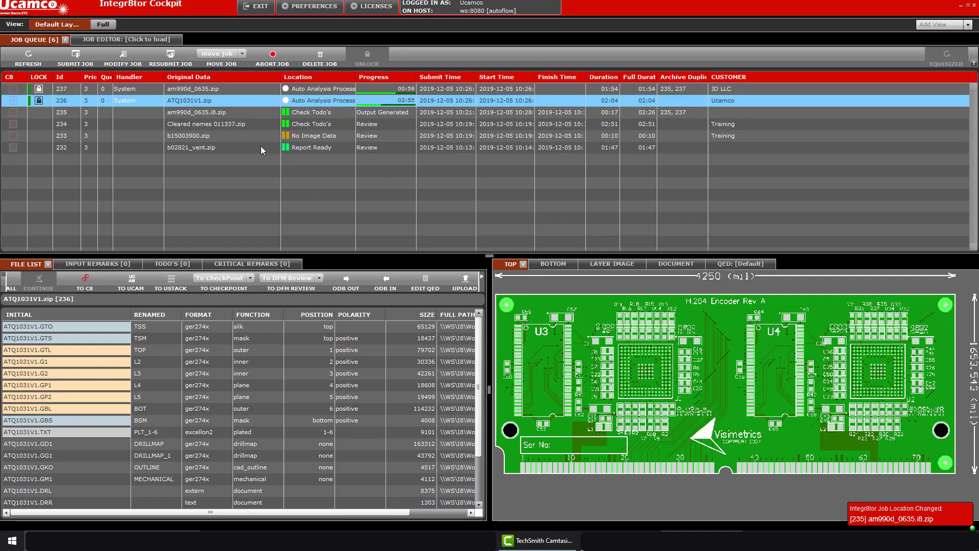
left_click(237, 90)
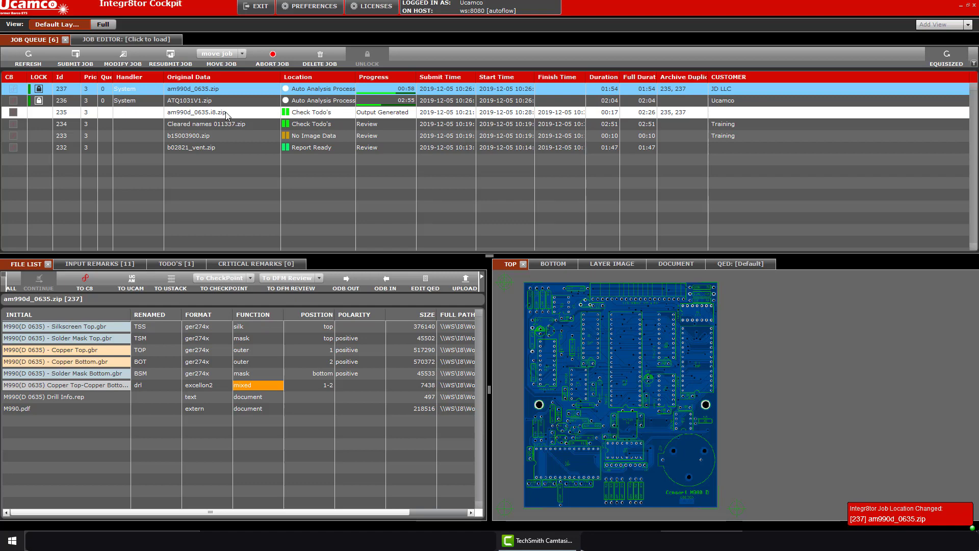
left_click(228, 113)
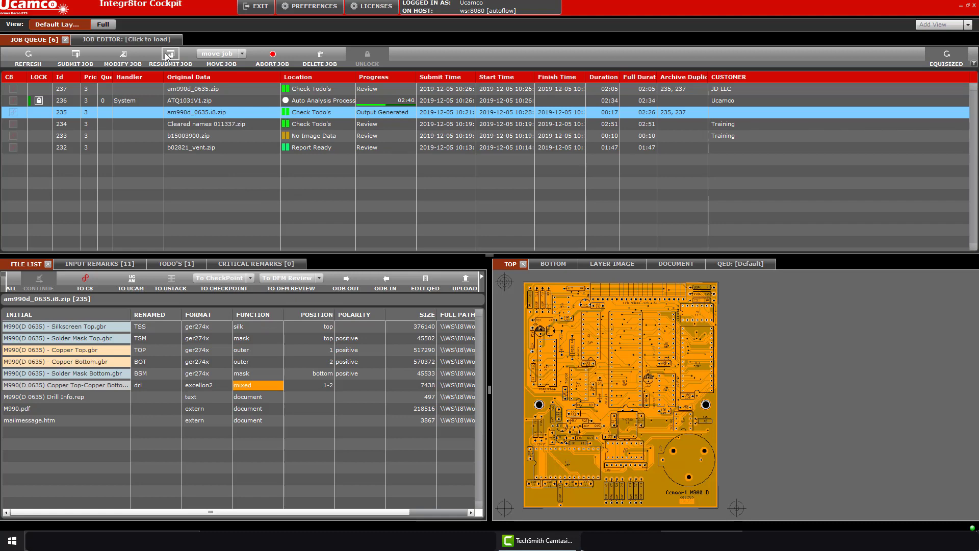
Review the preferred import format options for a new job submission, and close the form without adding a job.
left_click(72, 59)
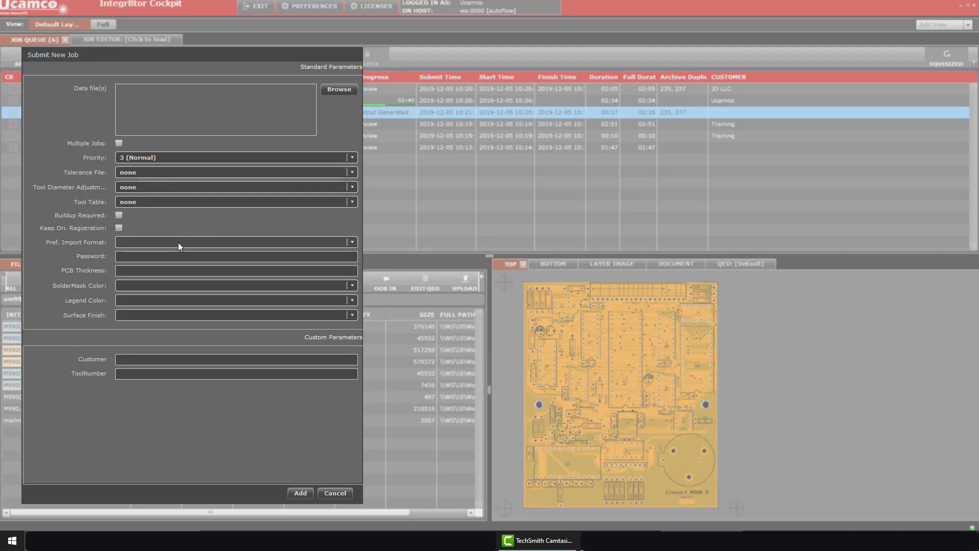
left_click(178, 242)
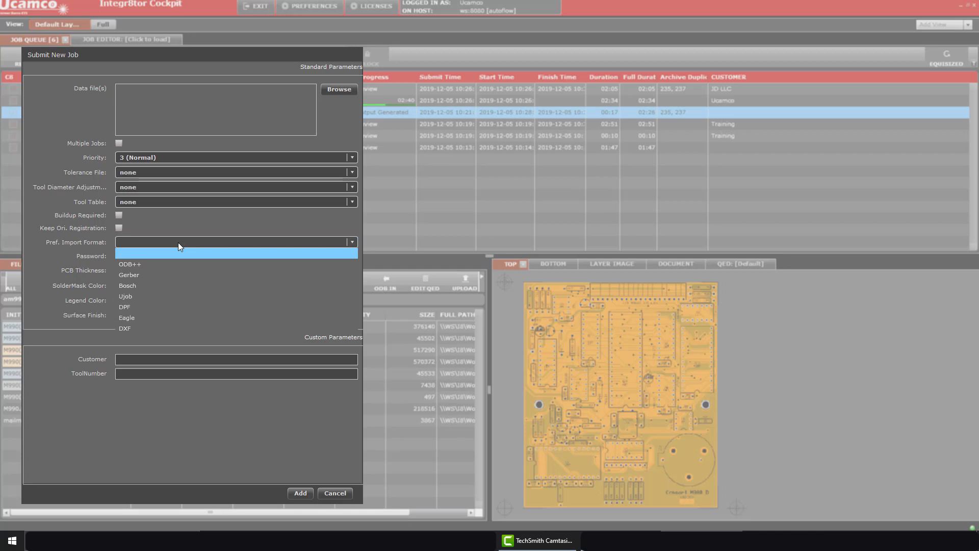
left_click(179, 242)
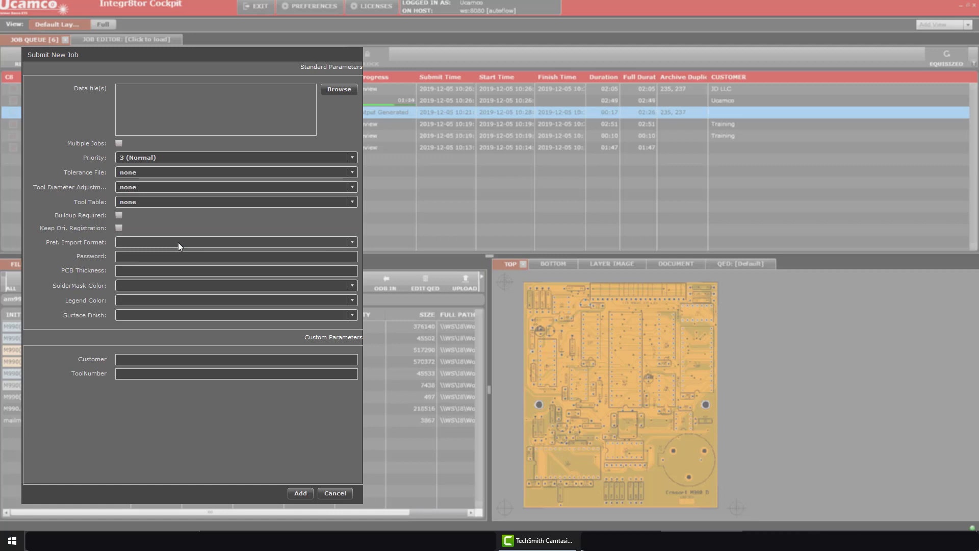
left_click(325, 494)
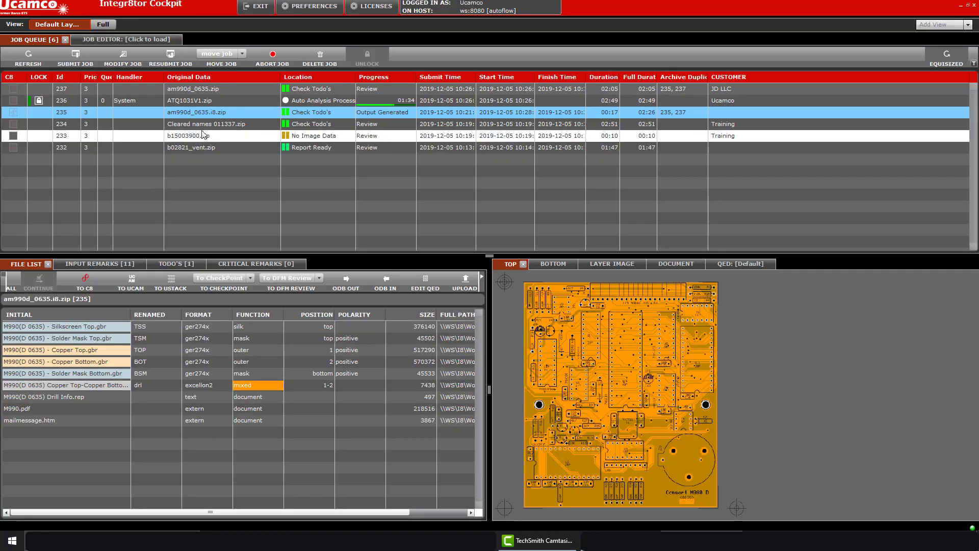
Display the M990.pdf document of the am990d_0635.zip job.
left_click(204, 88)
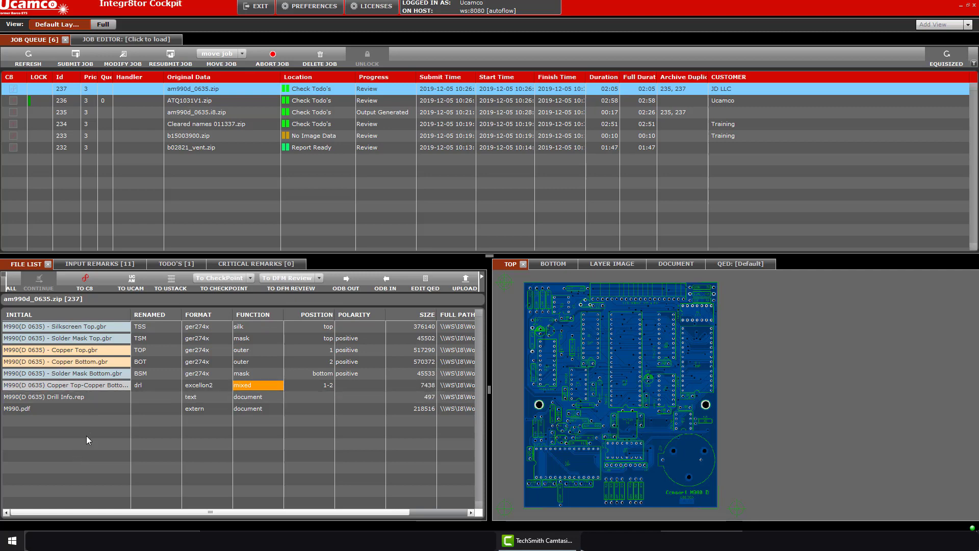
double_click(88, 406)
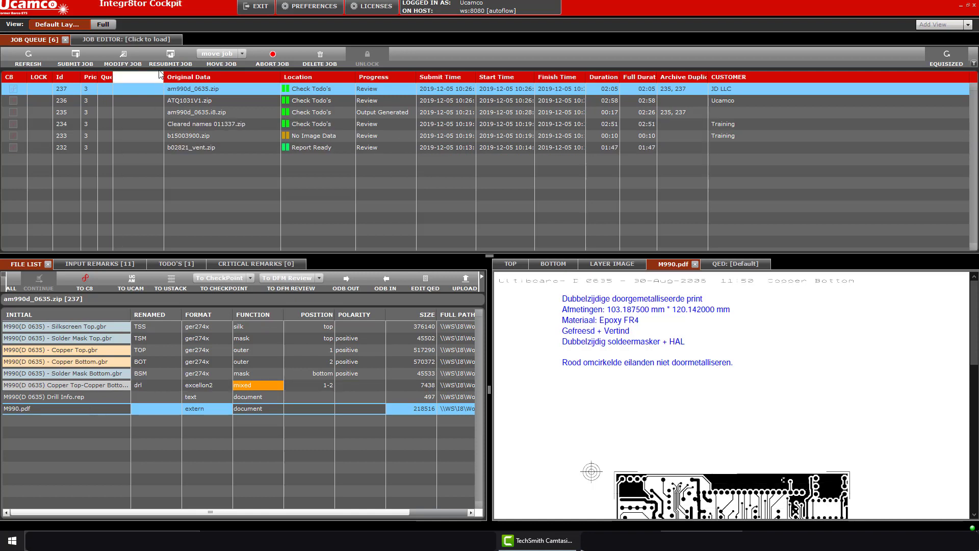
Try Gerber as the preferred import format for resubmitting the am990d_0635.zip job, and cancel the resubmission.
left_click(170, 55)
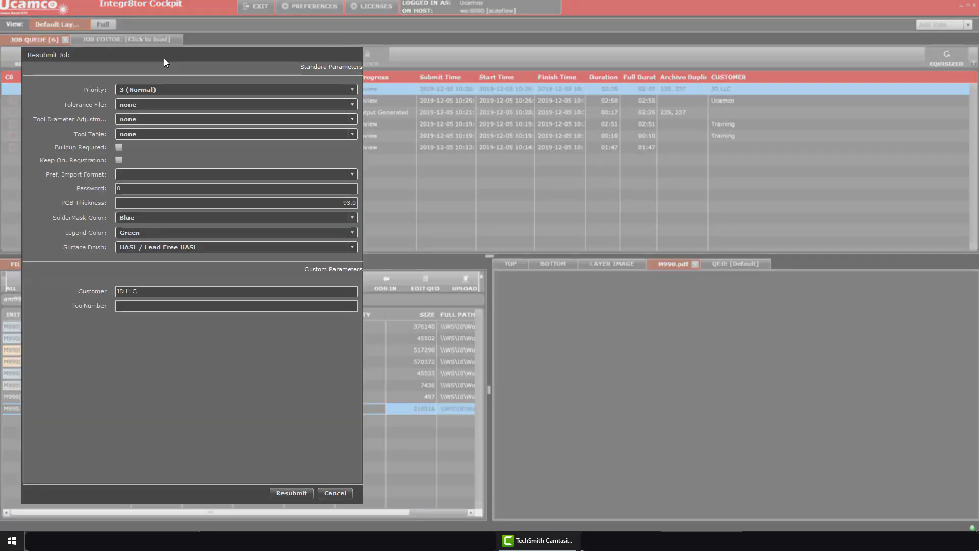
left_click(185, 176)
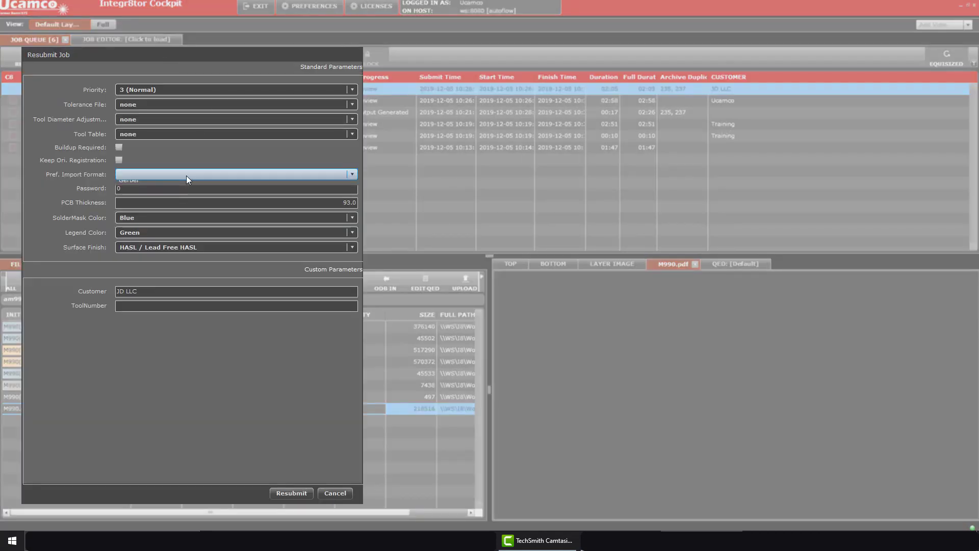
left_click(174, 194)
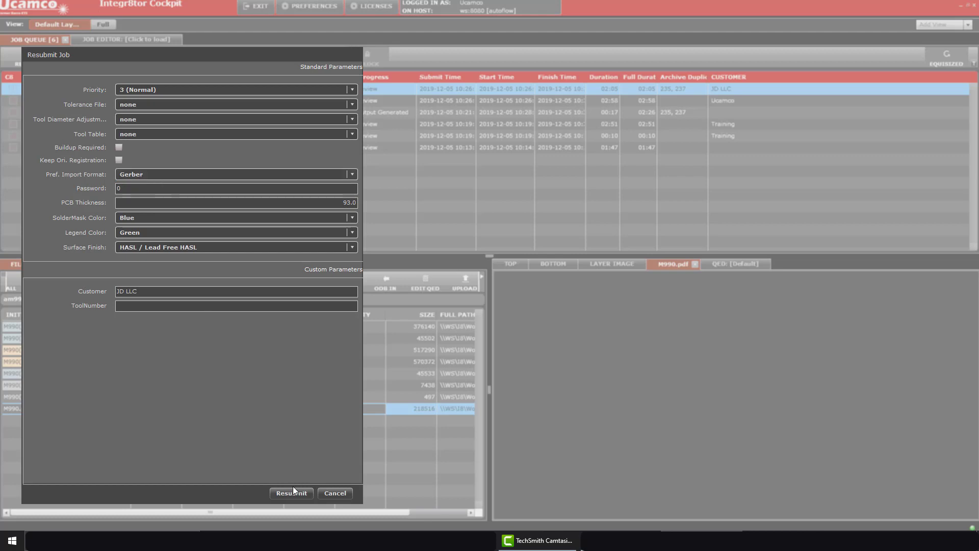
left_click(324, 494)
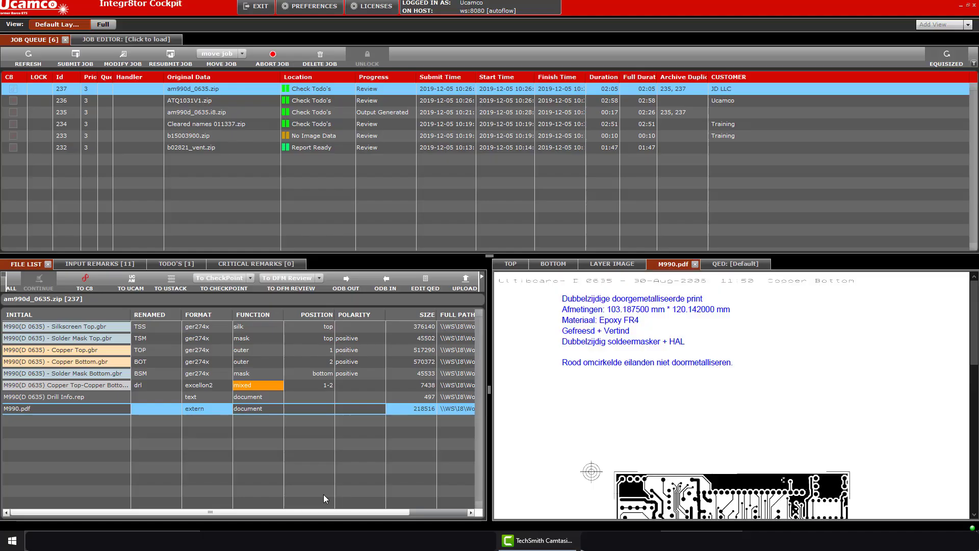